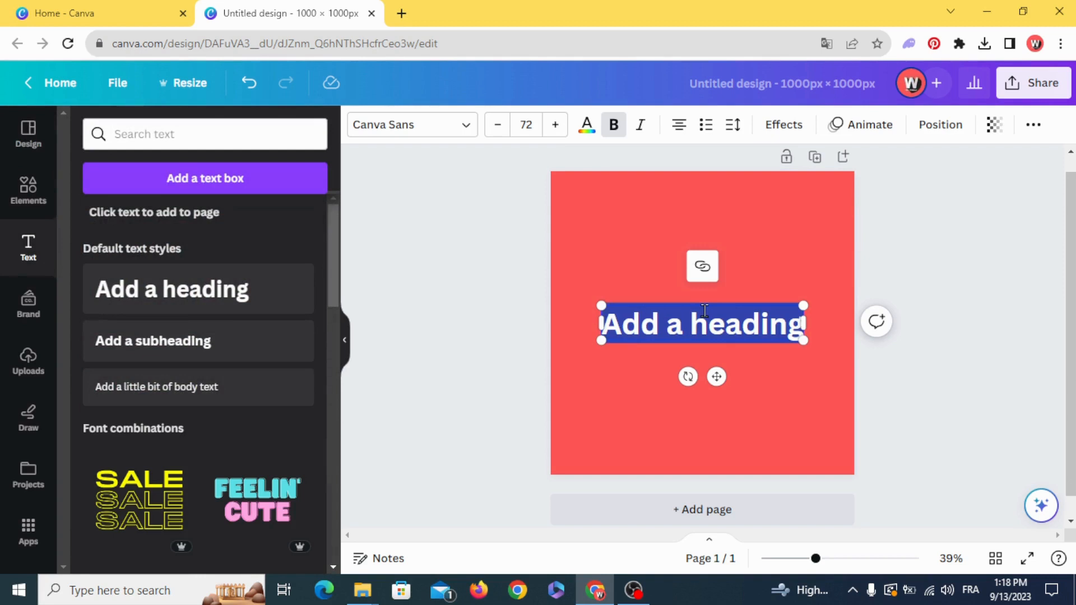
Replace the heading text with G, set its font to League Spartan and enlarge it to about size 486.
text(G)
drag(687, 306, 583, 223)
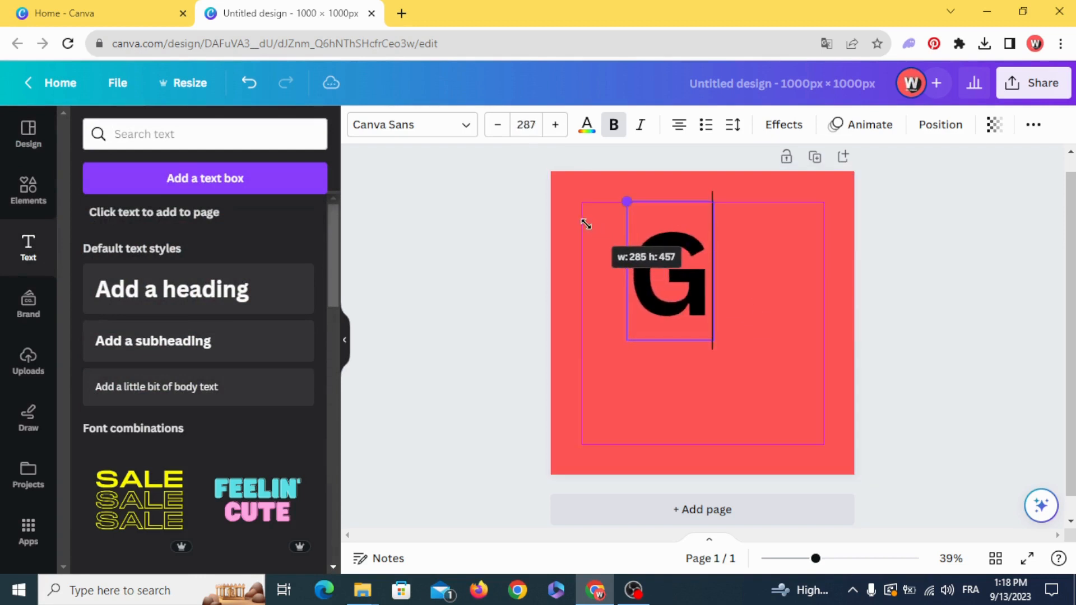
click(401, 126)
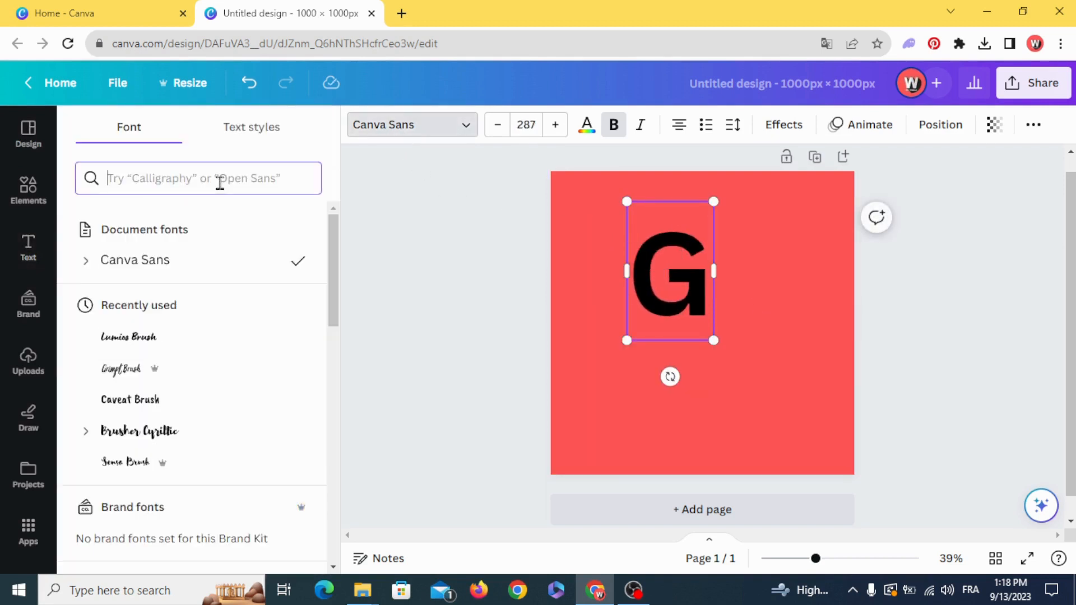
click(220, 182)
text(SP)
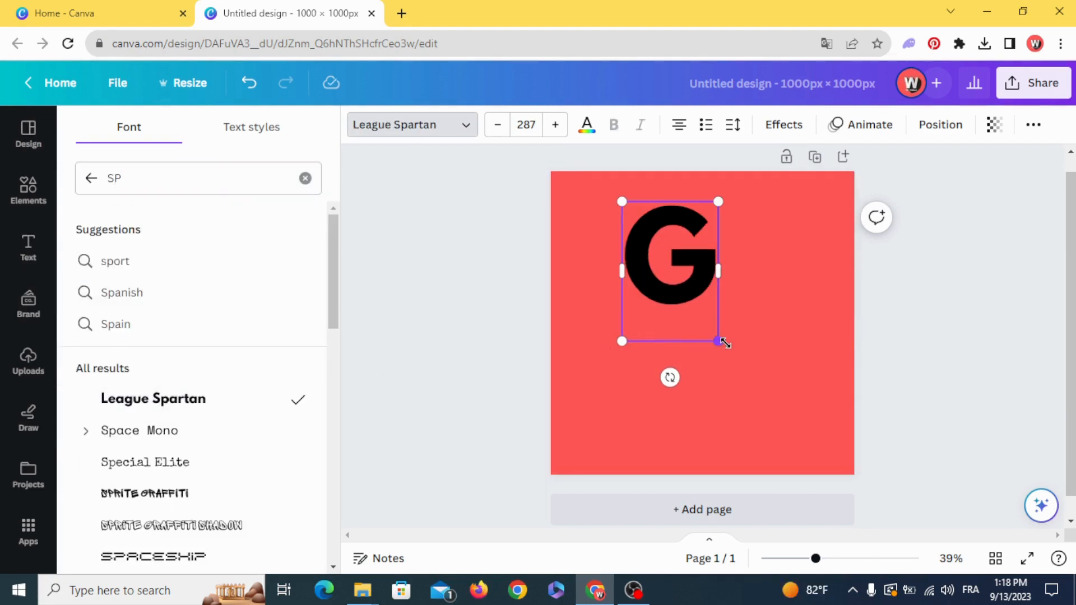
drag(734, 351, 786, 438)
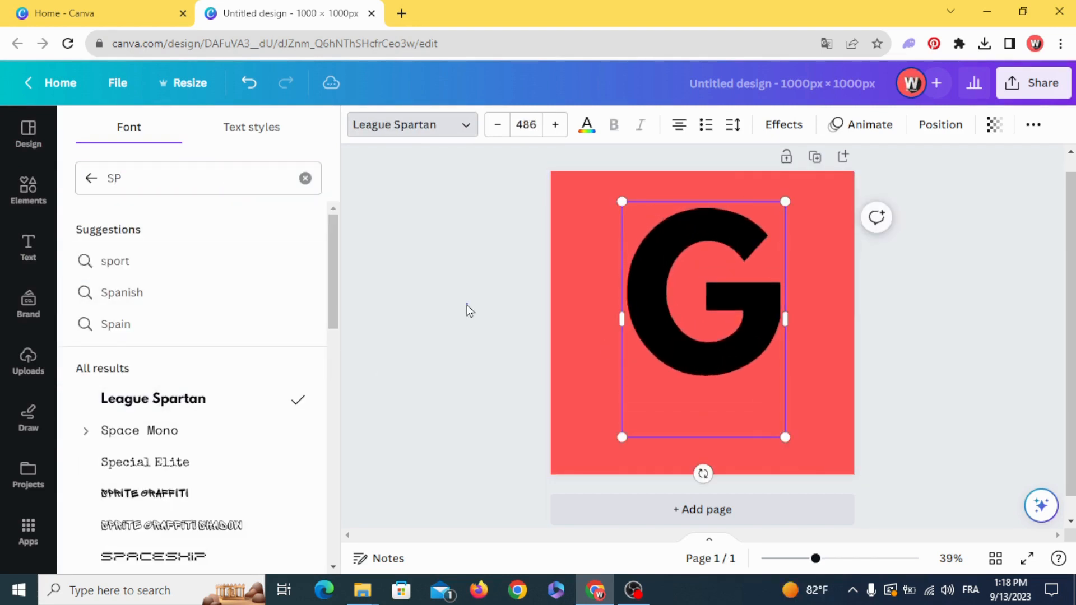
Move the letter G down to the middle of the page and colour it white.
click(469, 307)
drag(665, 291, 666, 321)
click(586, 126)
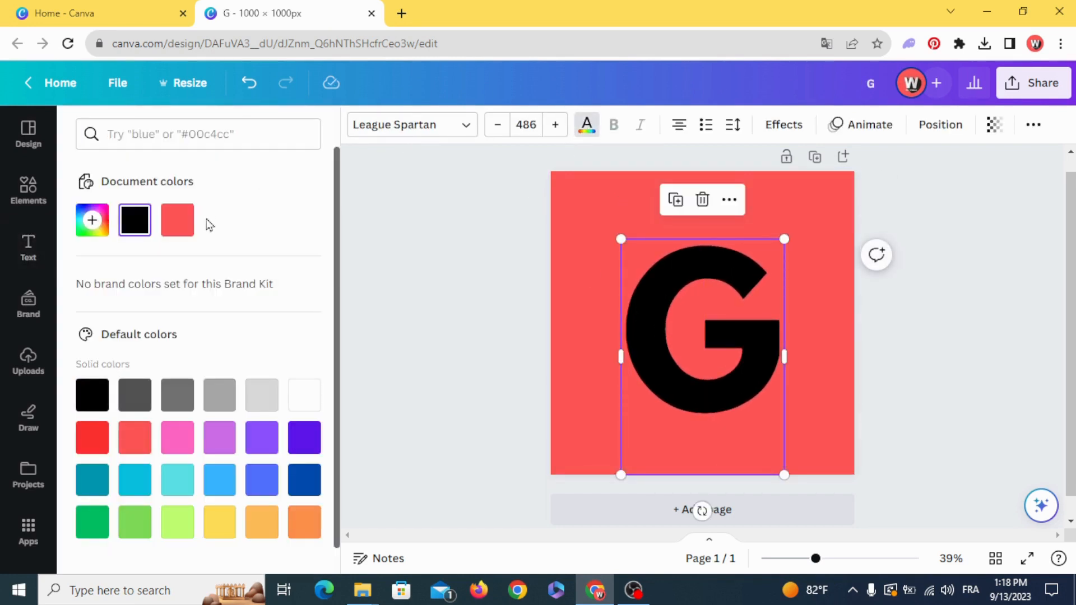
click(306, 396)
click(482, 314)
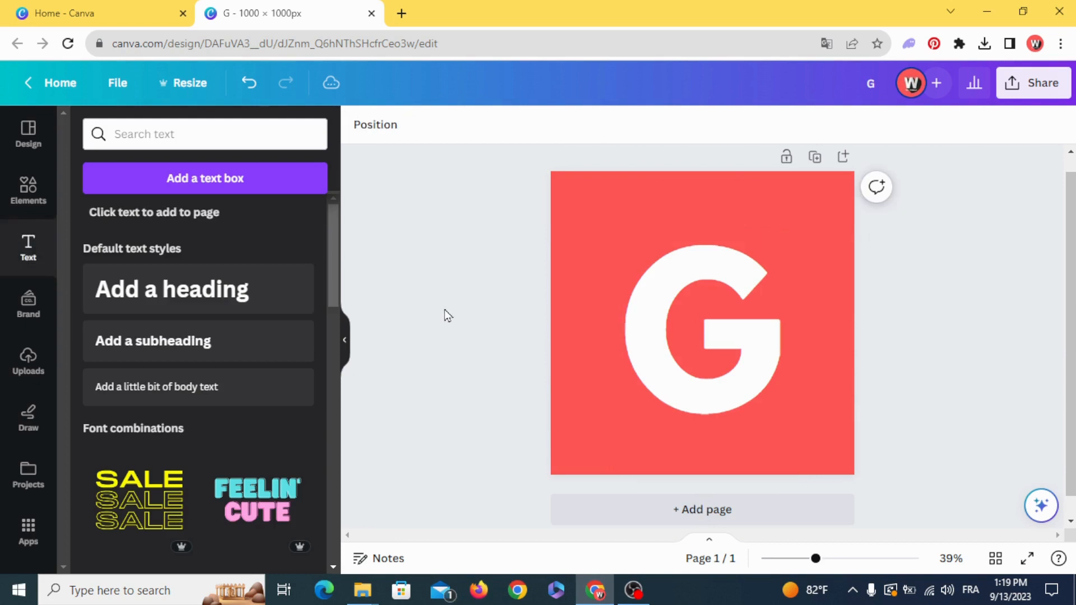
Add a square shape, place it in the page's upper-left corner and fill it with bright red.
click(27, 190)
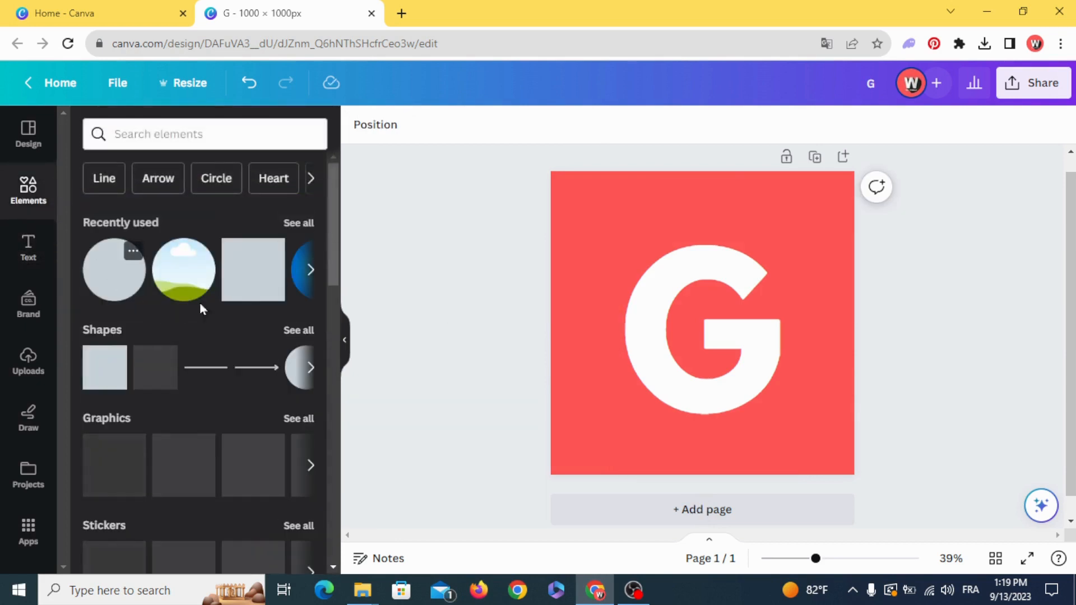
click(99, 368)
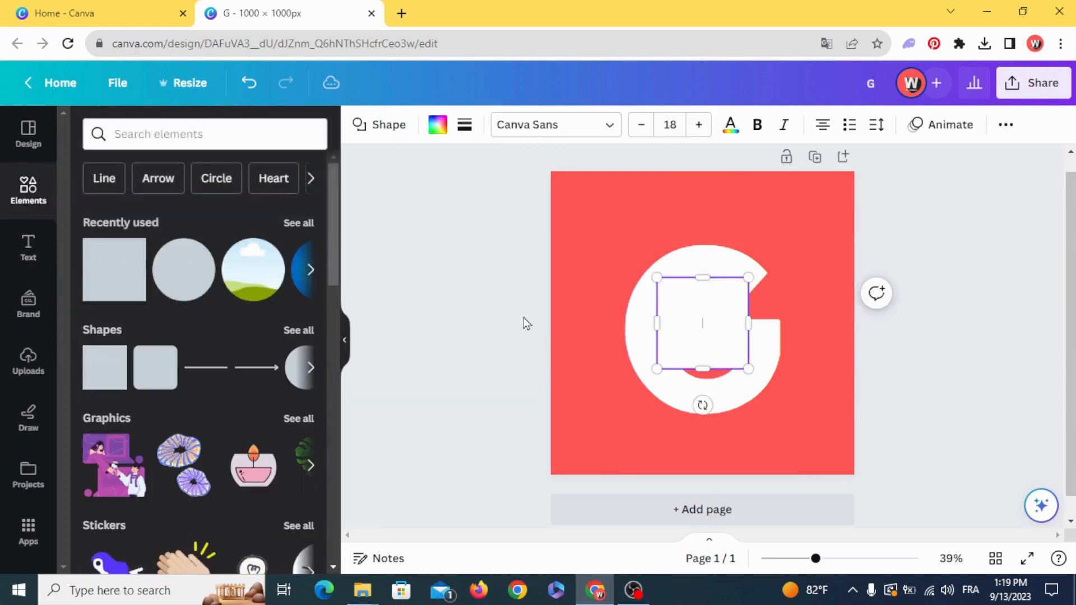
drag(704, 317, 613, 211)
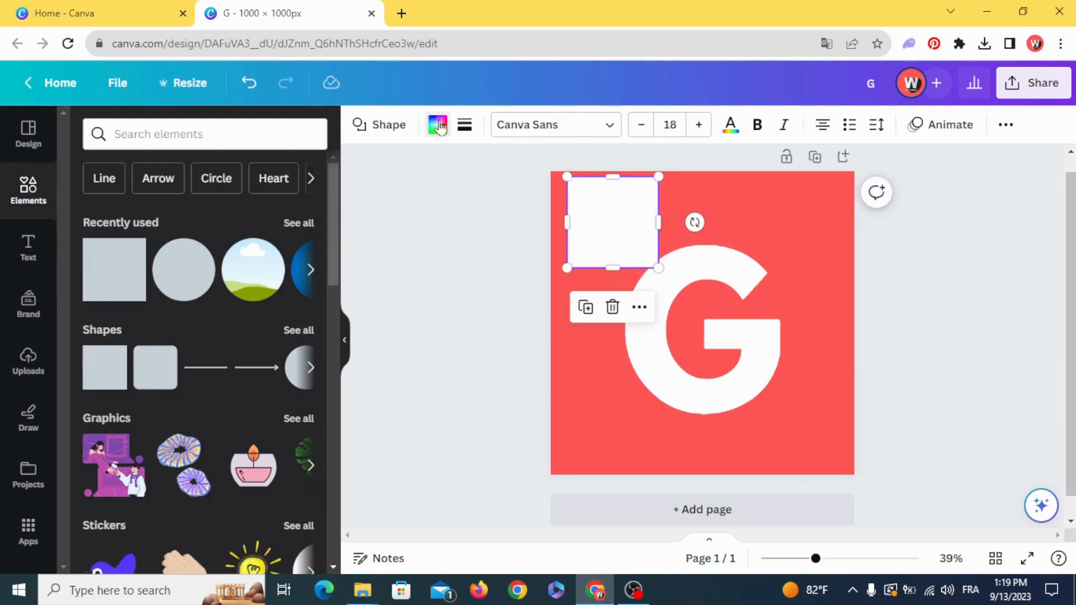
click(432, 124)
click(92, 437)
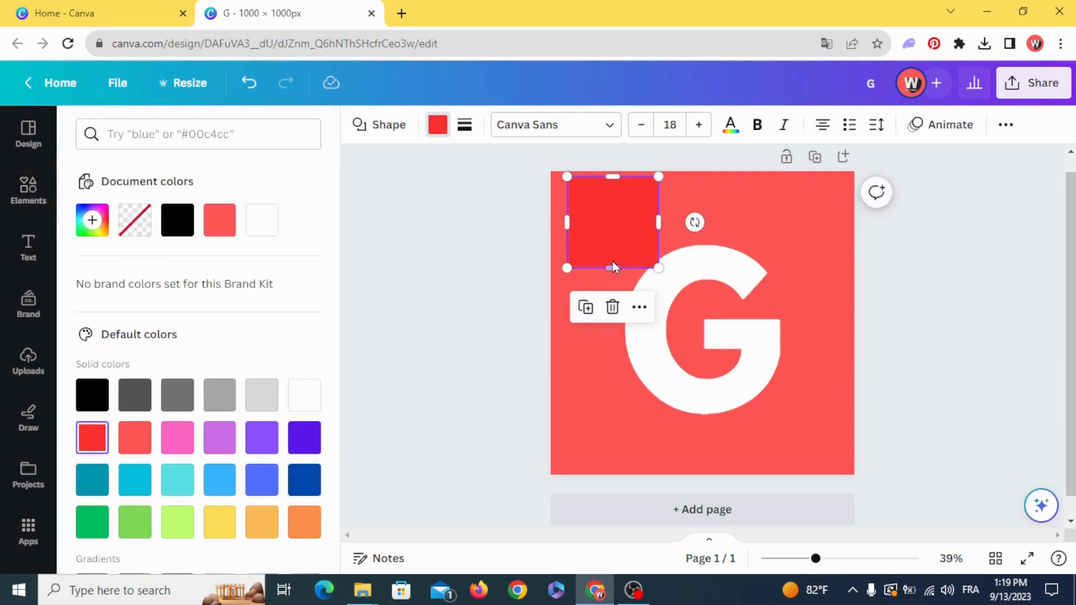
Enlarge the red square, tilt it and position it over the left half of the G as a long shadow.
drag(618, 267, 447, 311)
drag(557, 347, 579, 381)
drag(580, 316, 637, 433)
click(493, 240)
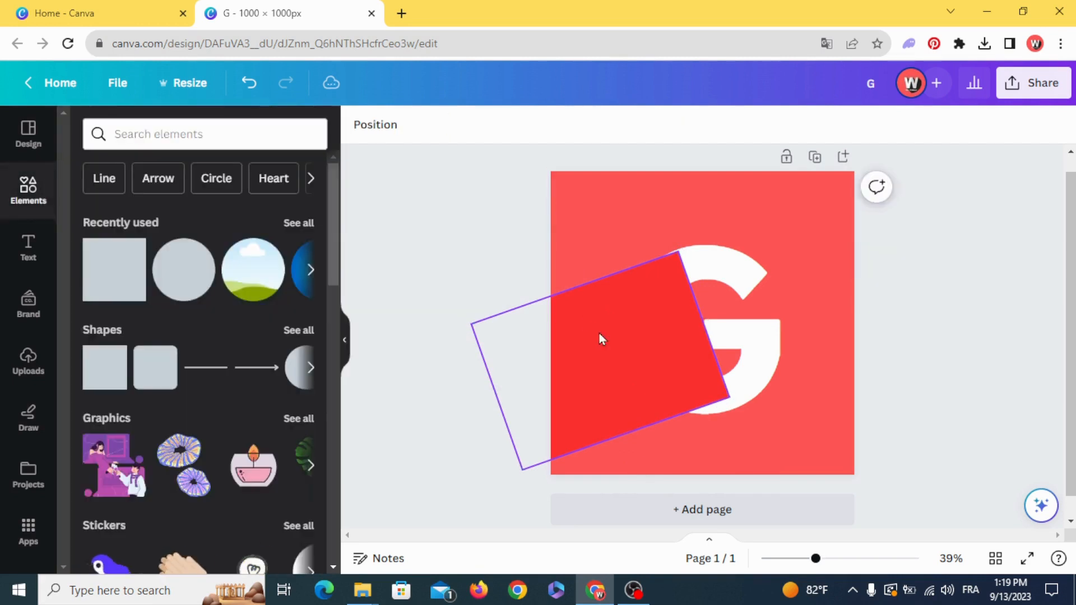
Send the tilted red shadow shape backward so it sits behind the letter G.
right_click(601, 337)
mouse_move(627, 341)
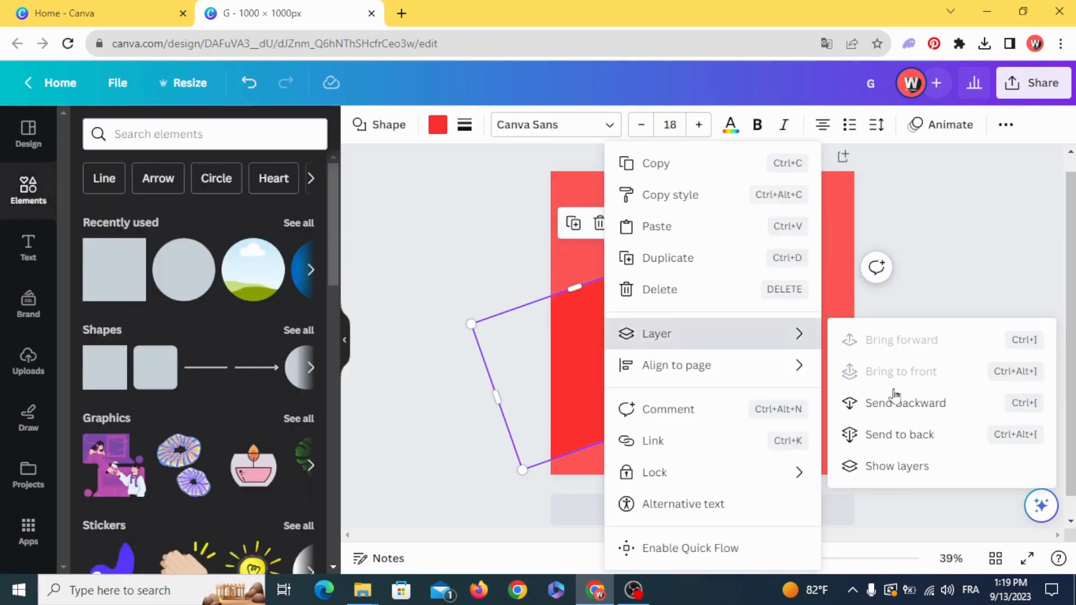
click(874, 403)
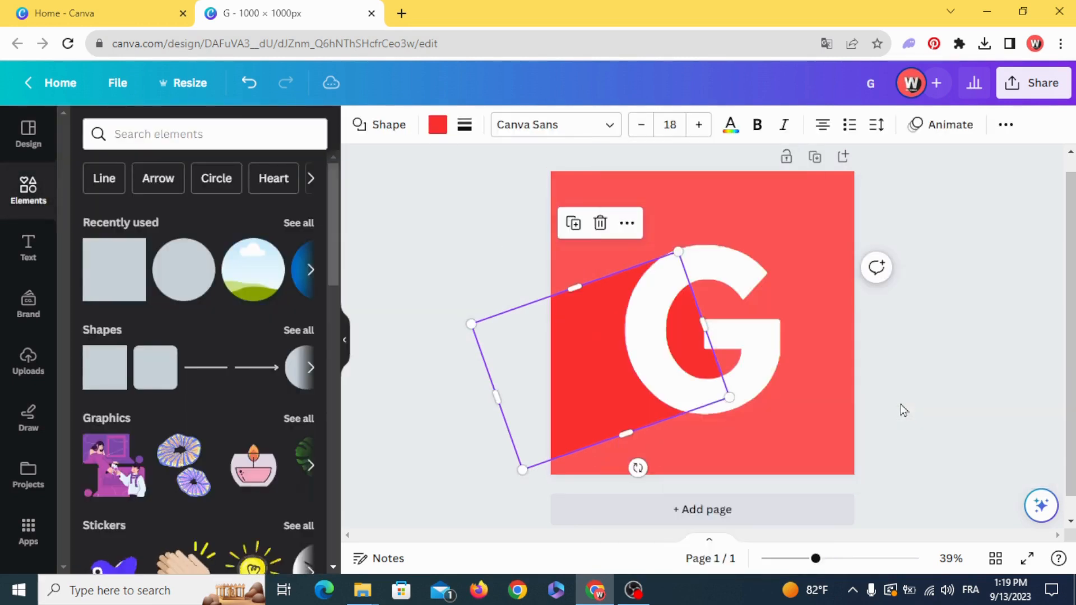
Duplicate the red shadow shape, rotate the copy more steeply and resize it to extend from the G's lower edge to the page's lower-left corner.
click(571, 234)
drag(589, 303, 662, 402)
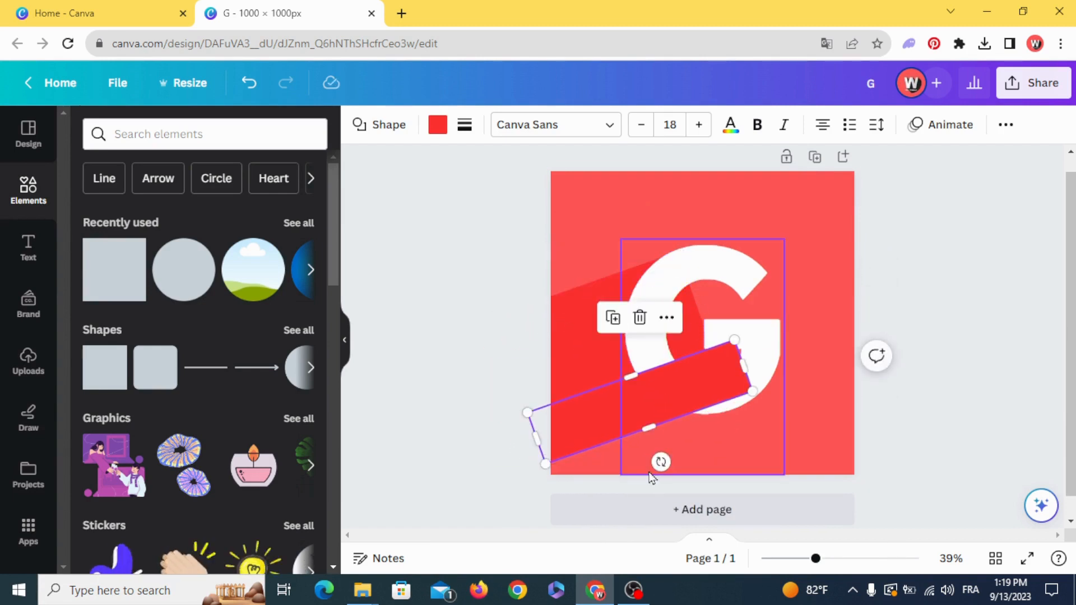
drag(660, 461, 697, 464)
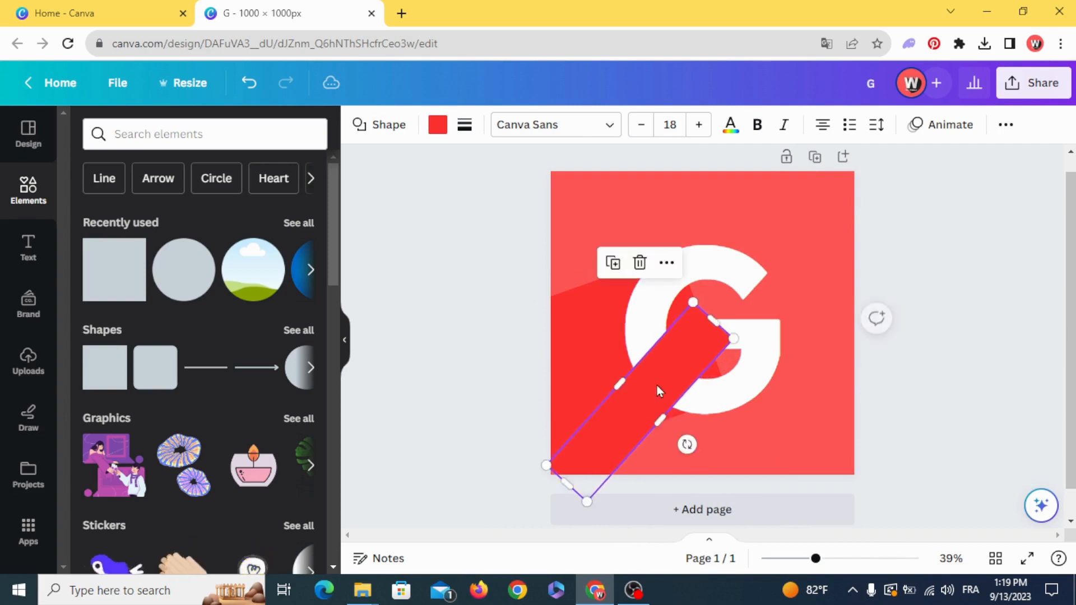
drag(657, 385, 560, 369)
click(656, 408)
click(682, 425)
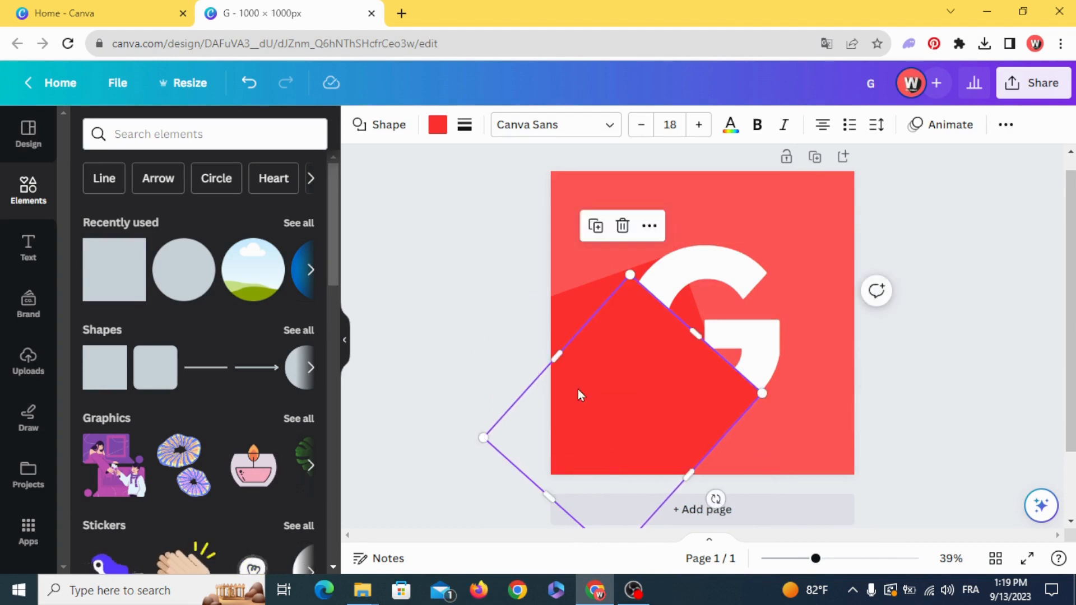
Send the steeper red shadow shape backward behind the letter G.
right_click(656, 410)
mouse_move(772, 336)
click(555, 406)
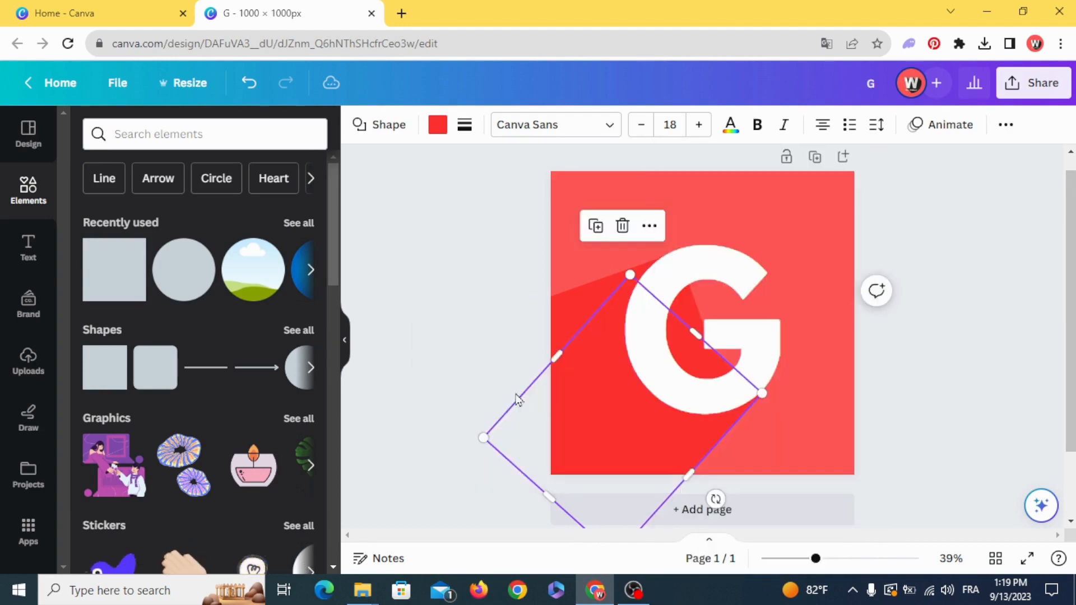
click(458, 352)
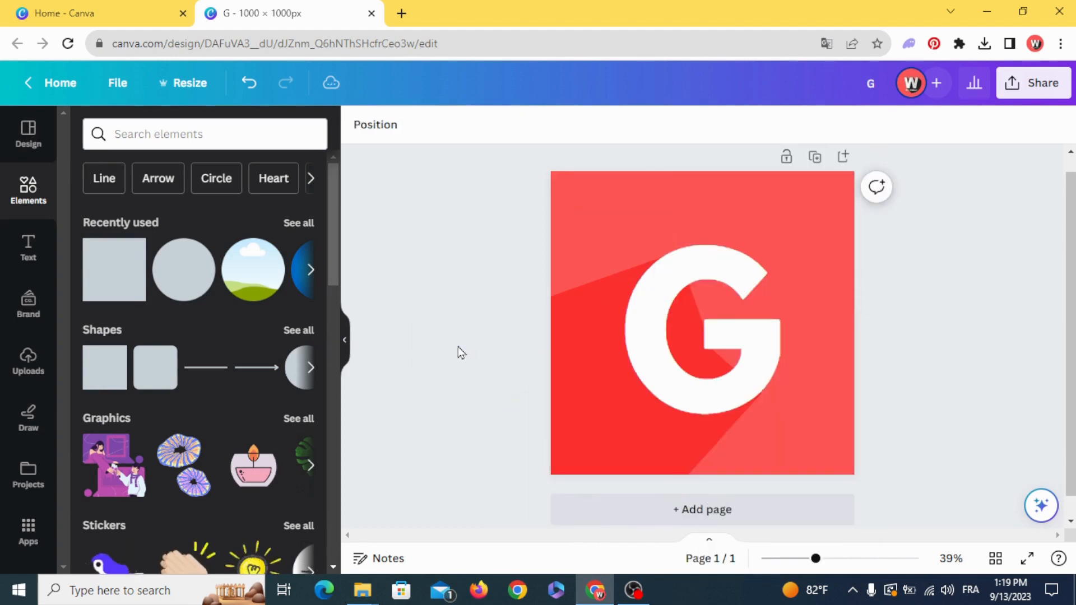
Add another square, fill it with bright red and narrow it into a rectangle over the G's inner opening.
click(116, 277)
click(437, 125)
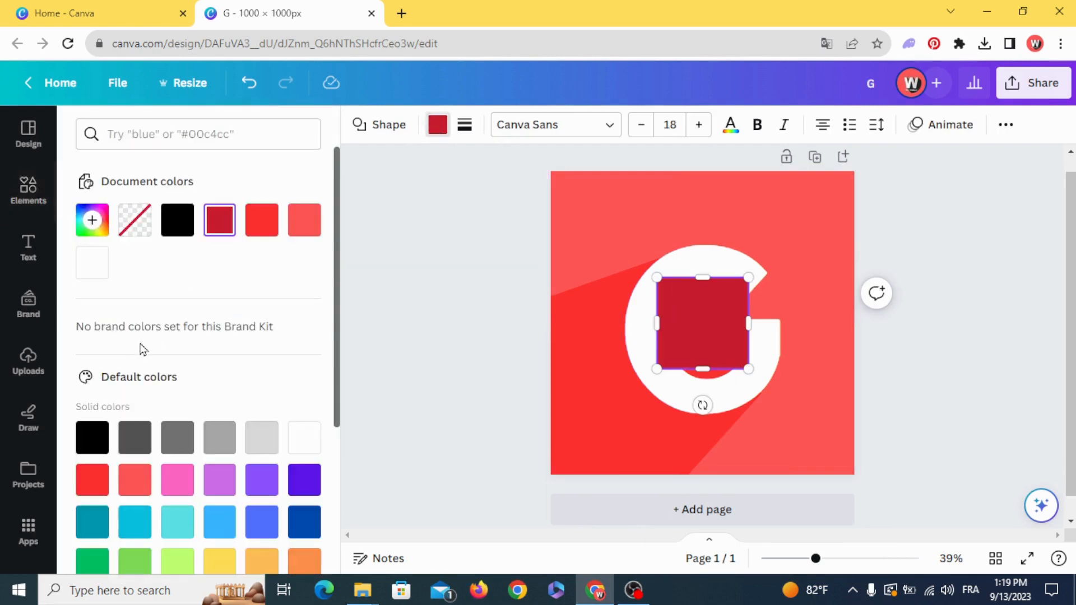
click(92, 477)
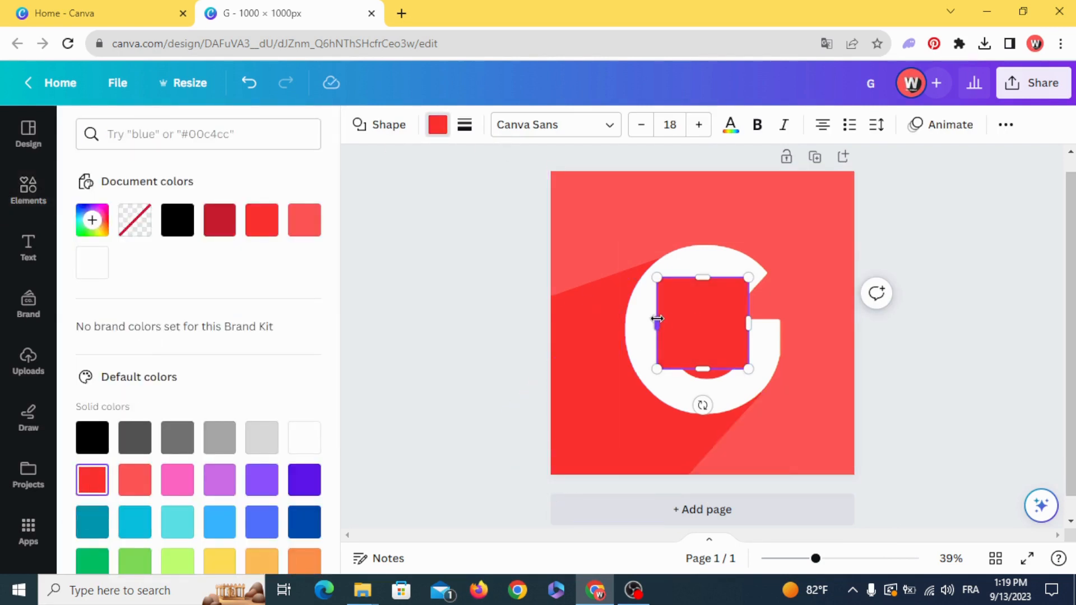
drag(657, 318, 727, 331)
key(Escape)
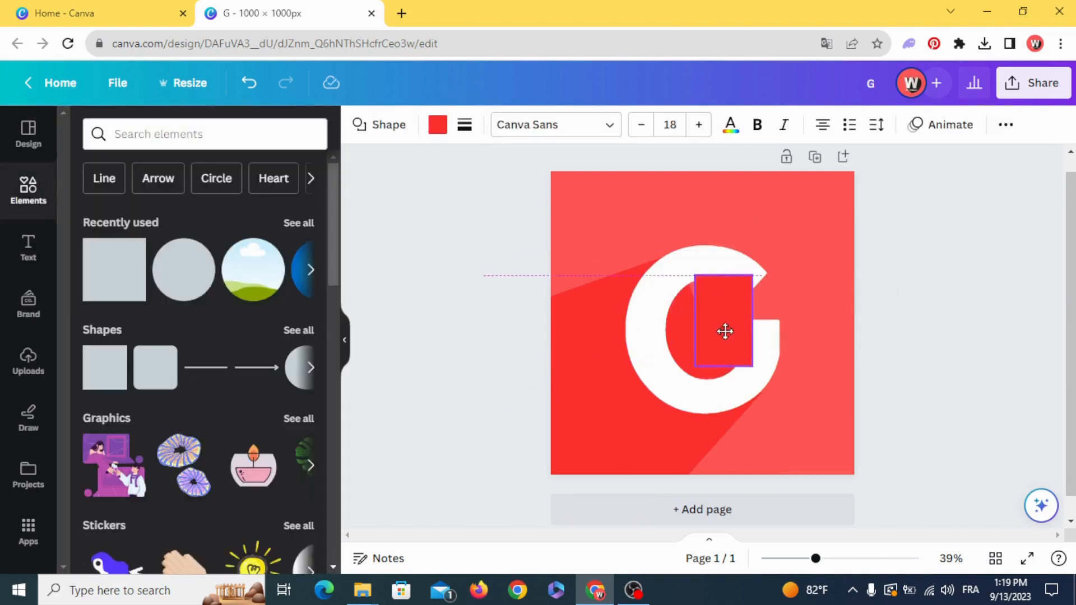
Tilt and stretch the small red rectangle until it covers the G's inner opening from the upper tip to the lower curve.
drag(717, 397, 708, 398)
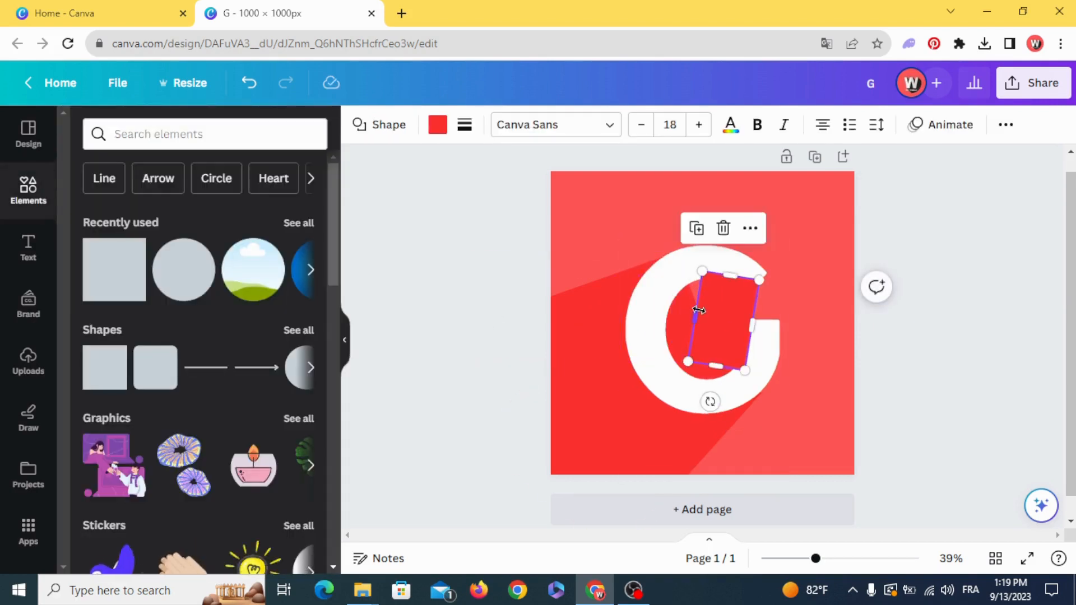
mouse_move(695, 318)
mouse_down()
mouse_move(670, 308)
mouse_move(713, 314)
mouse_move(706, 324)
mouse_up()
drag(714, 399, 698, 393)
drag(727, 325, 715, 314)
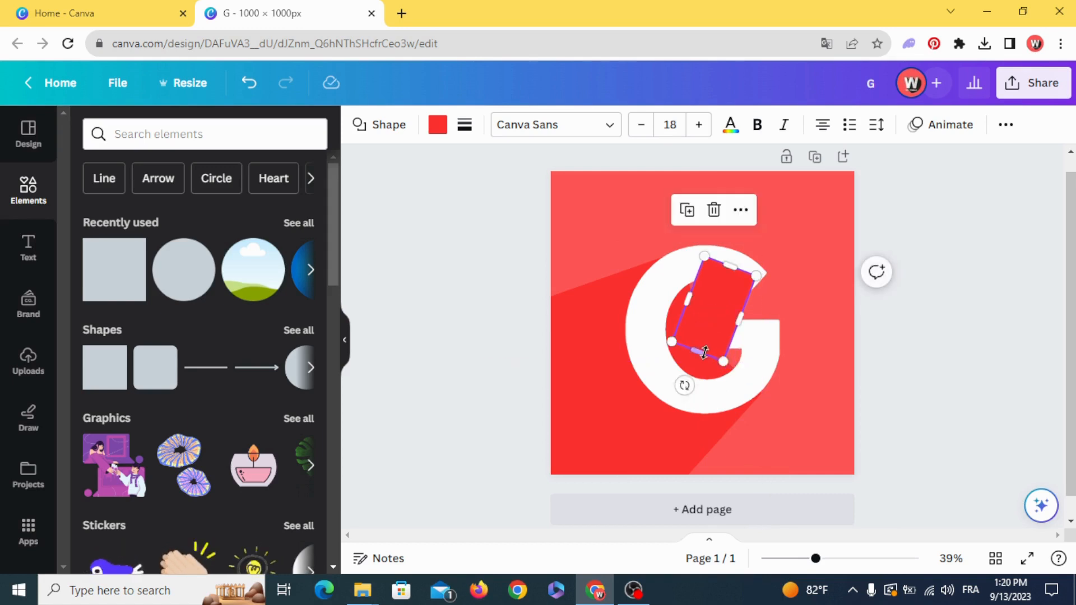
drag(700, 353, 684, 379)
drag(682, 310, 668, 313)
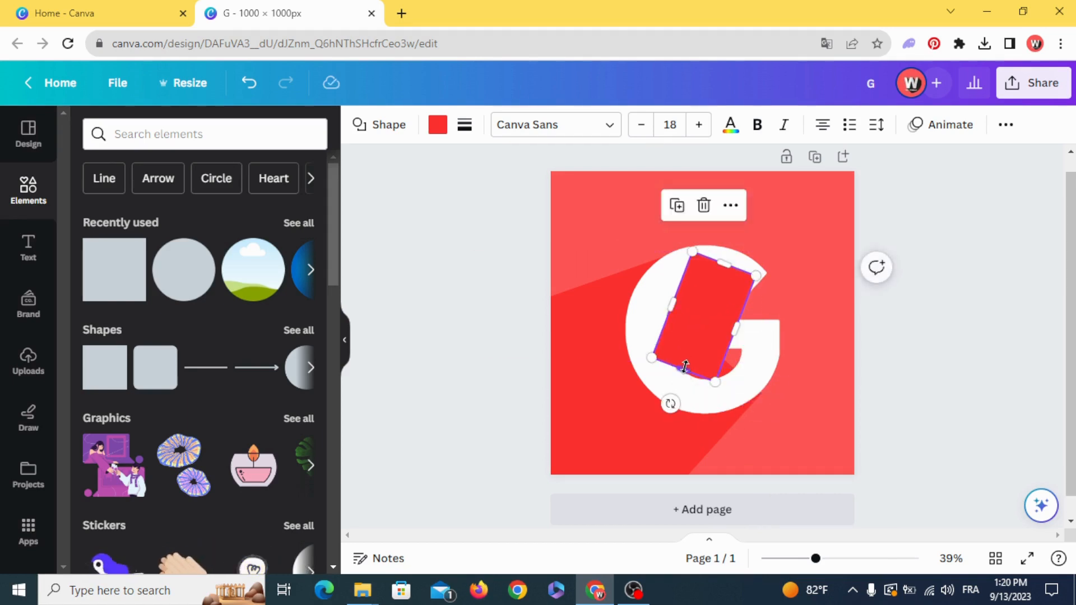
drag(682, 365, 683, 379)
drag(692, 311, 695, 310)
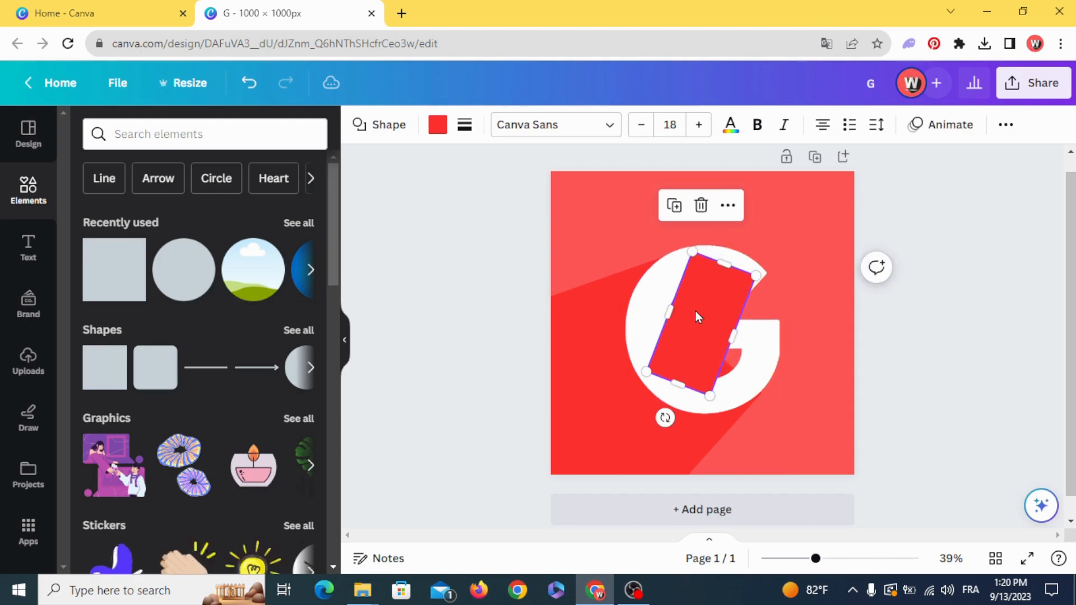
Send the tilted rectangle inside the G's opening backward behind the letter.
right_click(695, 311)
mouse_move(802, 336)
click(541, 405)
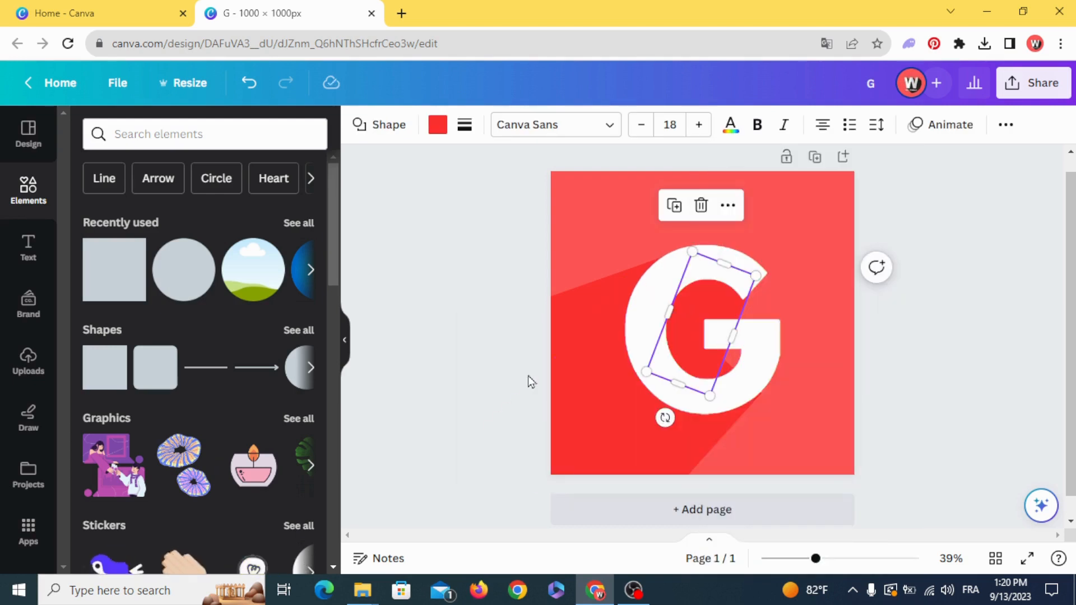
click(473, 338)
Add a circle shape, shrink it and place it over the uncovered lower part of the G's opening.
click(180, 288)
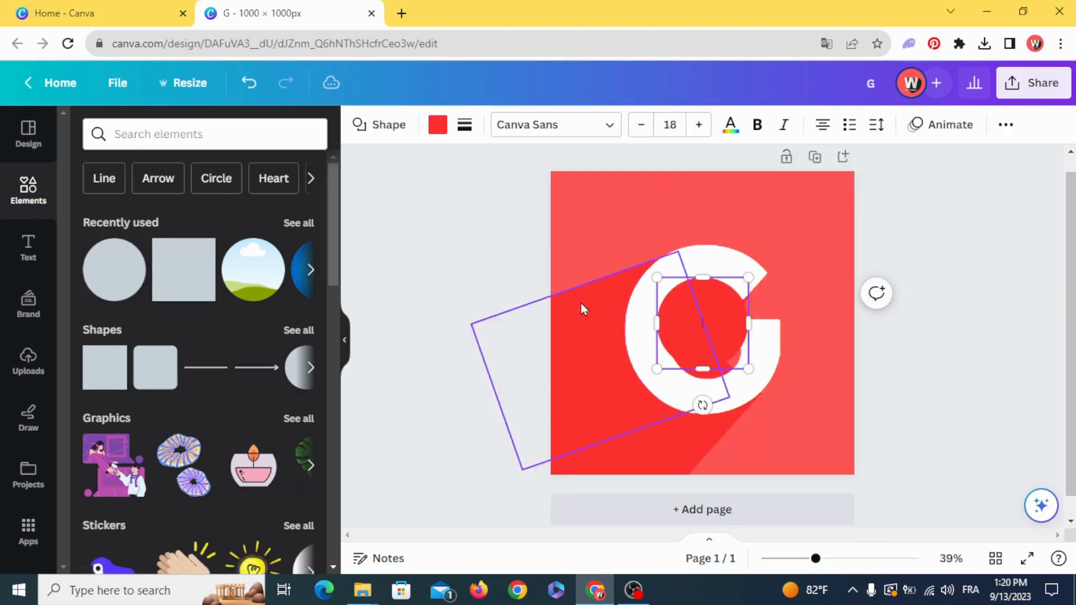
drag(657, 277, 710, 354)
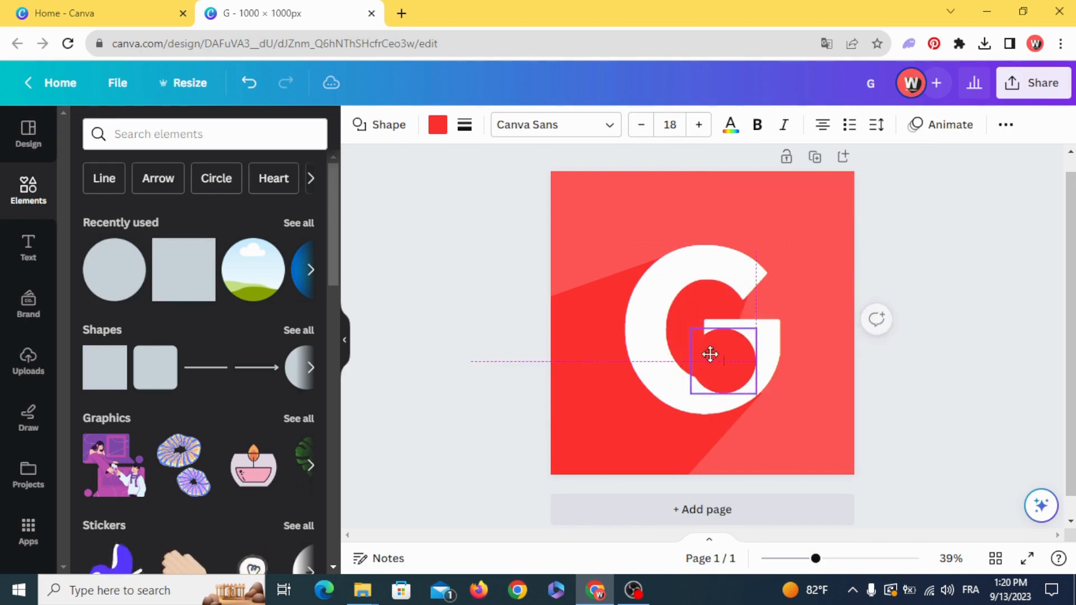
right_click(713, 356)
click(391, 324)
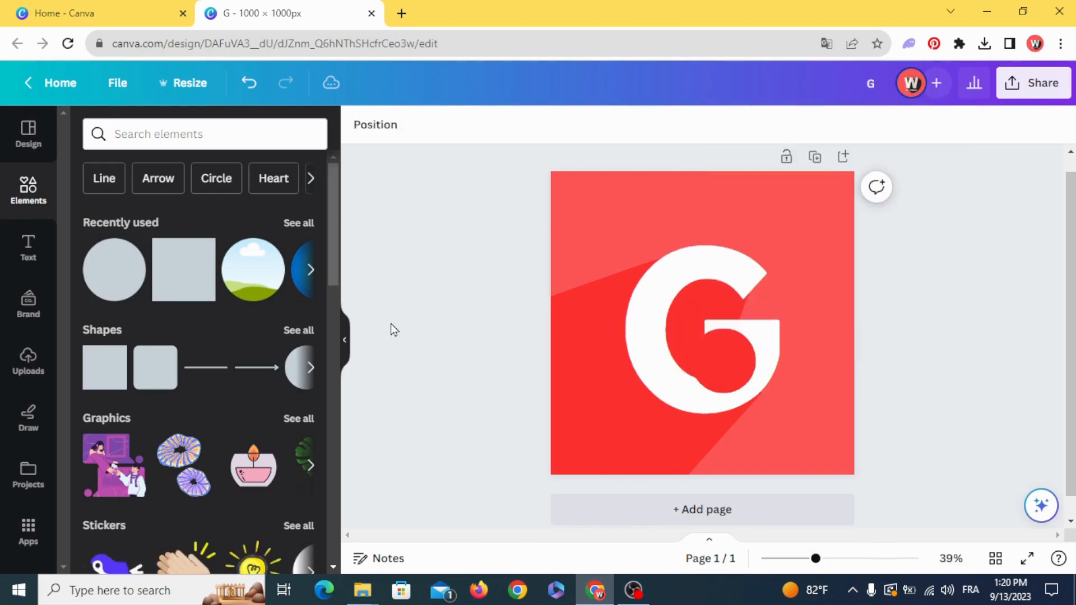
Move the small red circle behind the letter G.
click(718, 367)
right_click(718, 362)
mouse_move(802, 342)
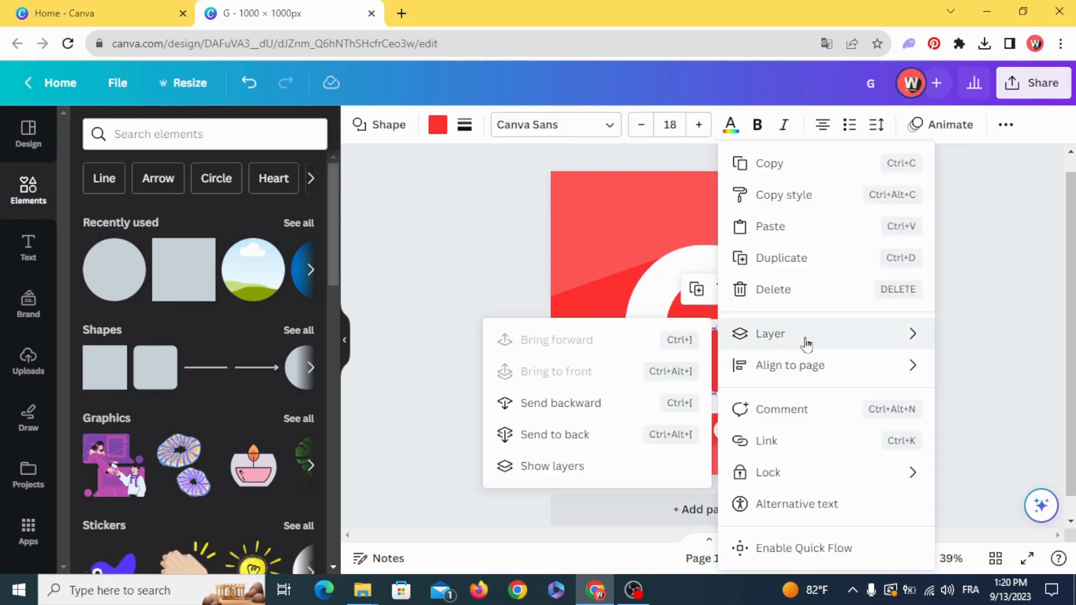
click(558, 418)
click(429, 332)
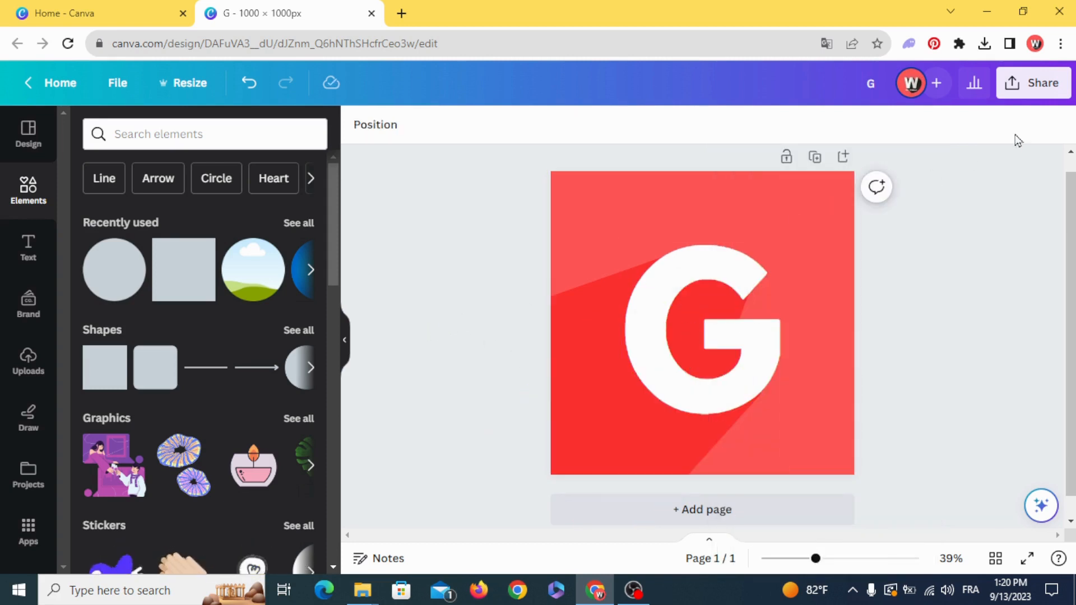
Download the design as a PNG at 1,000 × 1,000 px.
click(1051, 92)
scroll(934, 403, down, 2)
click(930, 411)
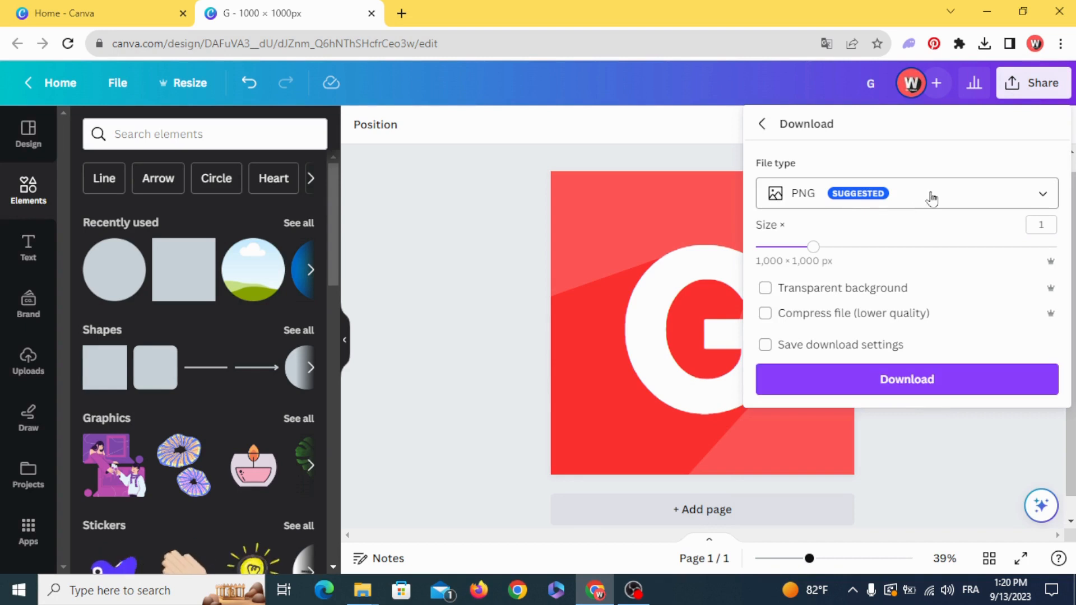
click(919, 377)
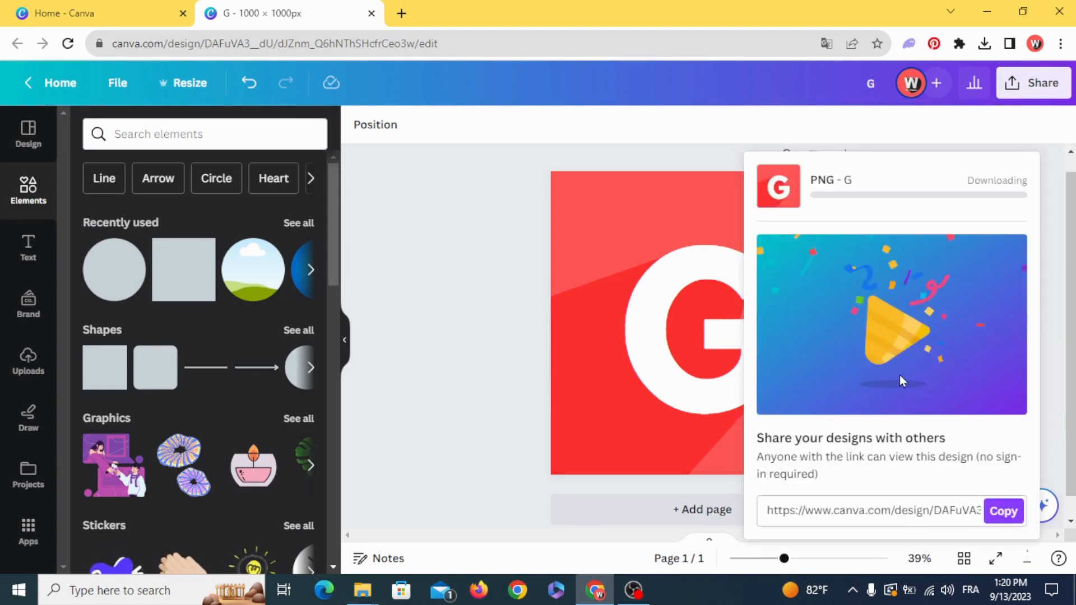
click(480, 371)
Add a second page to the design and place a circular frame on it.
click(628, 498)
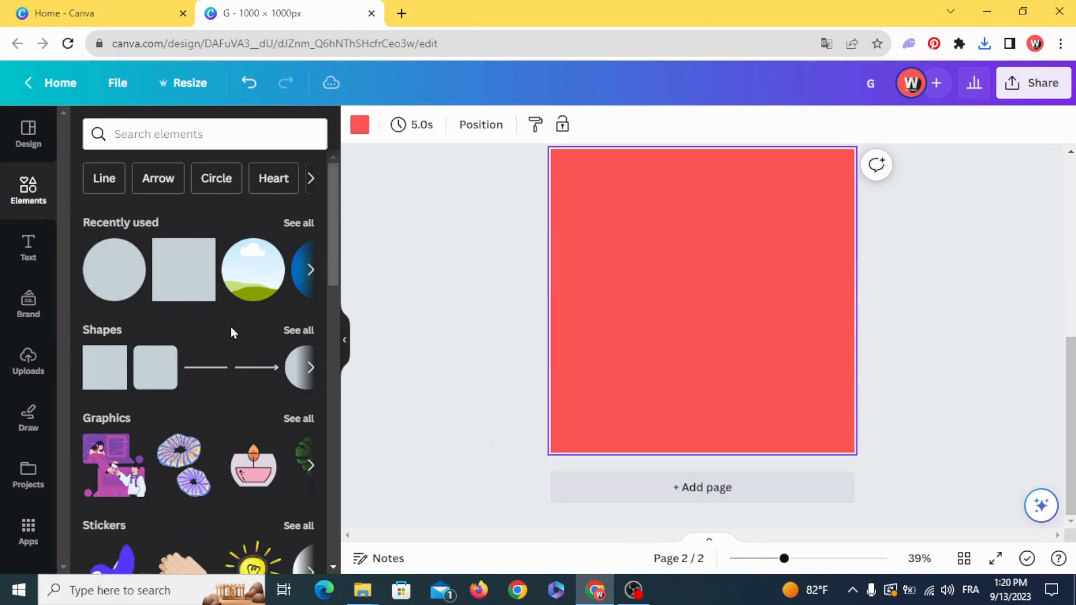
scroll(204, 331, down, 15)
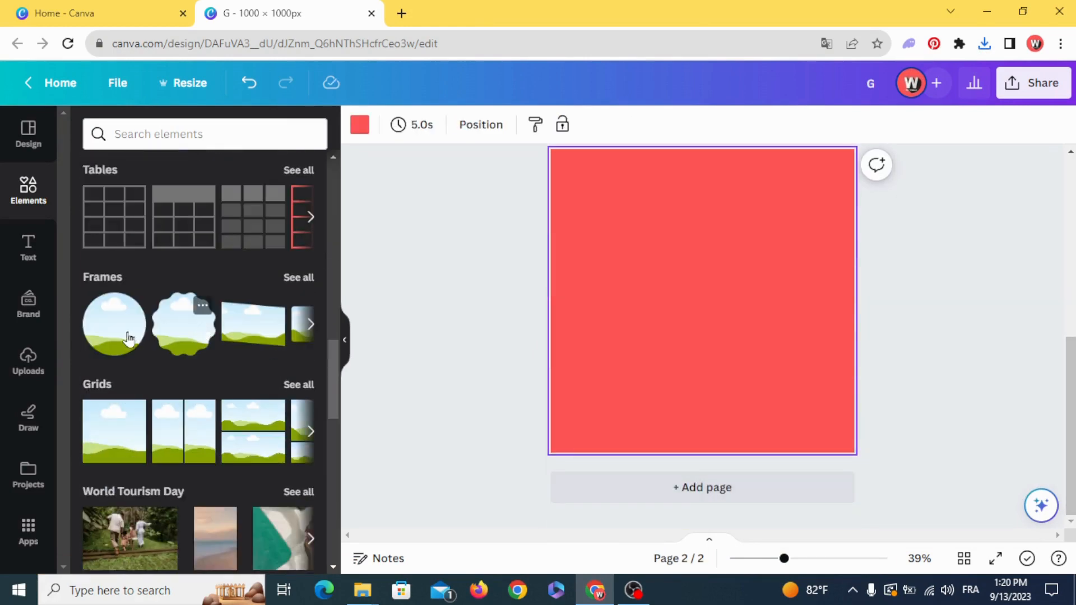
click(141, 324)
click(459, 284)
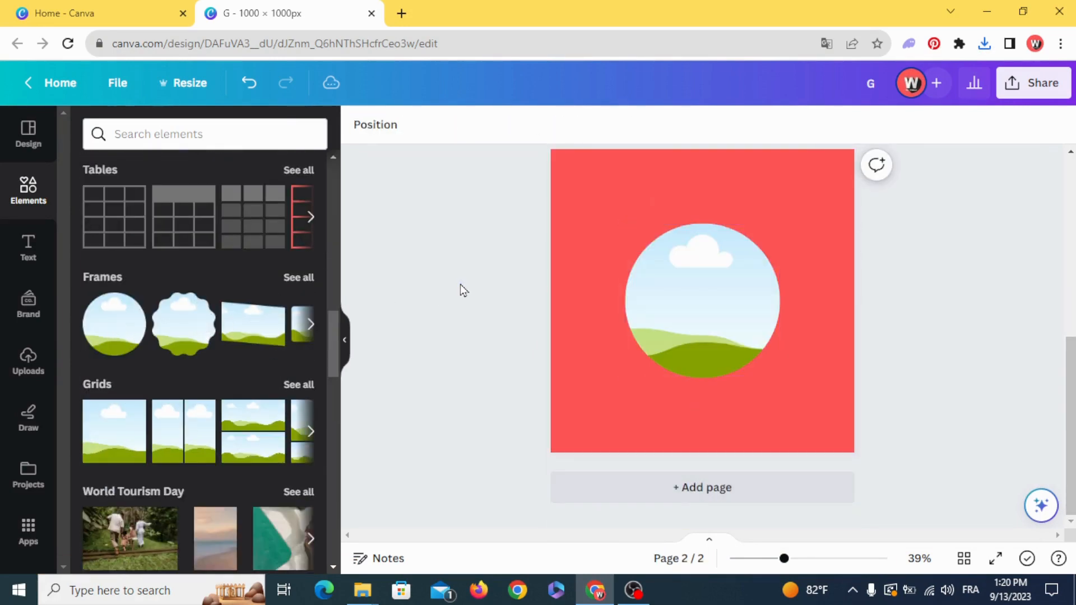
Set the second page's background colour to white.
click(587, 247)
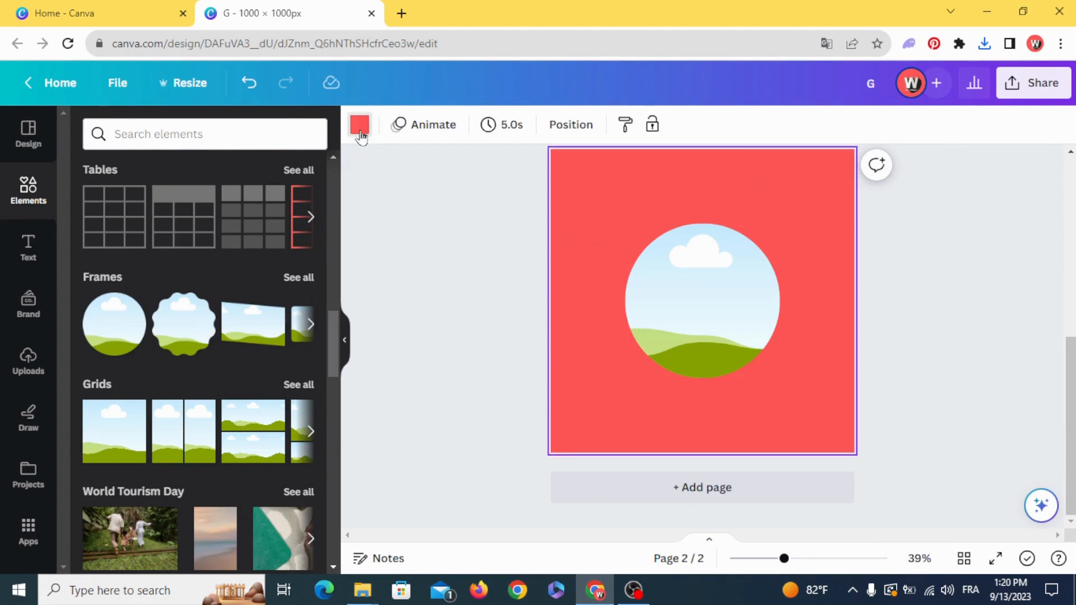
click(360, 125)
click(304, 395)
Enlarge the circular frame to about two thirds of the page width and centre it on the page.
drag(749, 293, 689, 267)
drag(734, 334, 780, 379)
drag(701, 303, 722, 318)
Upload the newly downloaded G logo PNG and fill the circular frame with it.
click(985, 44)
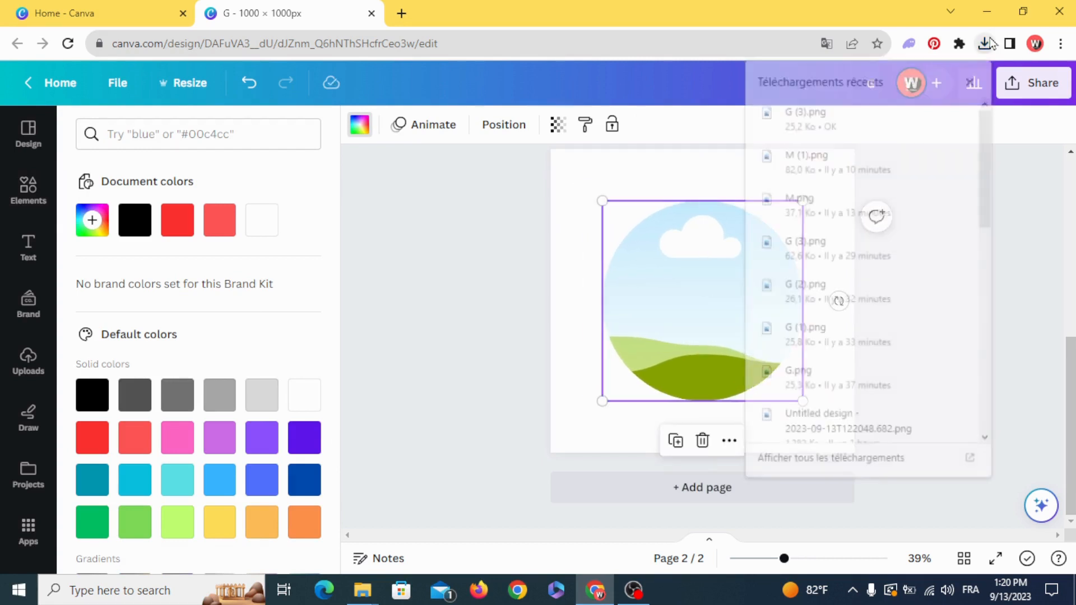
drag(898, 115, 159, 353)
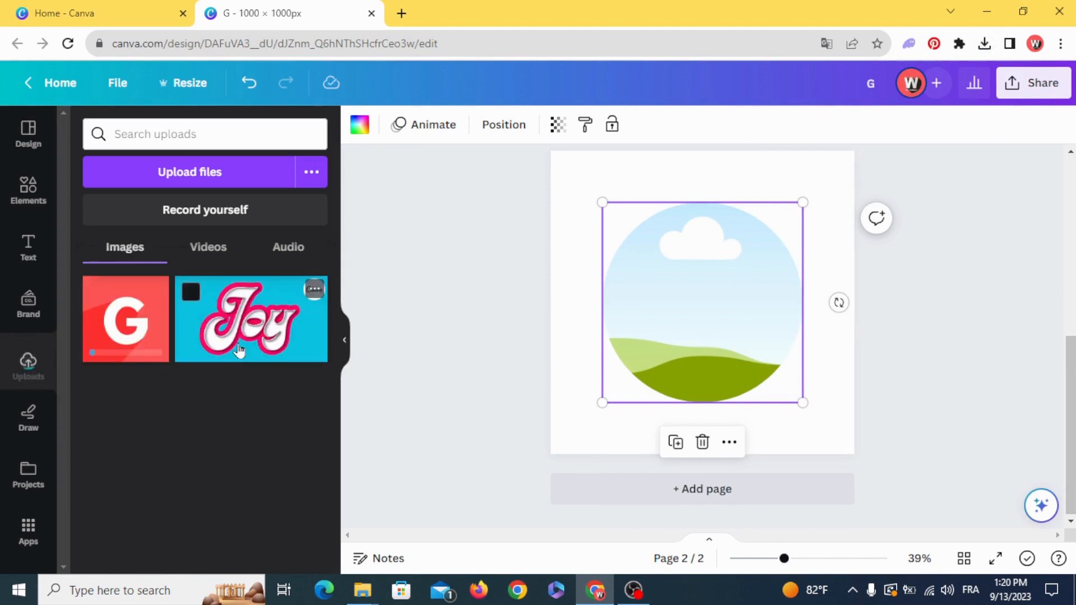
click(419, 298)
drag(122, 335, 648, 351)
click(670, 344)
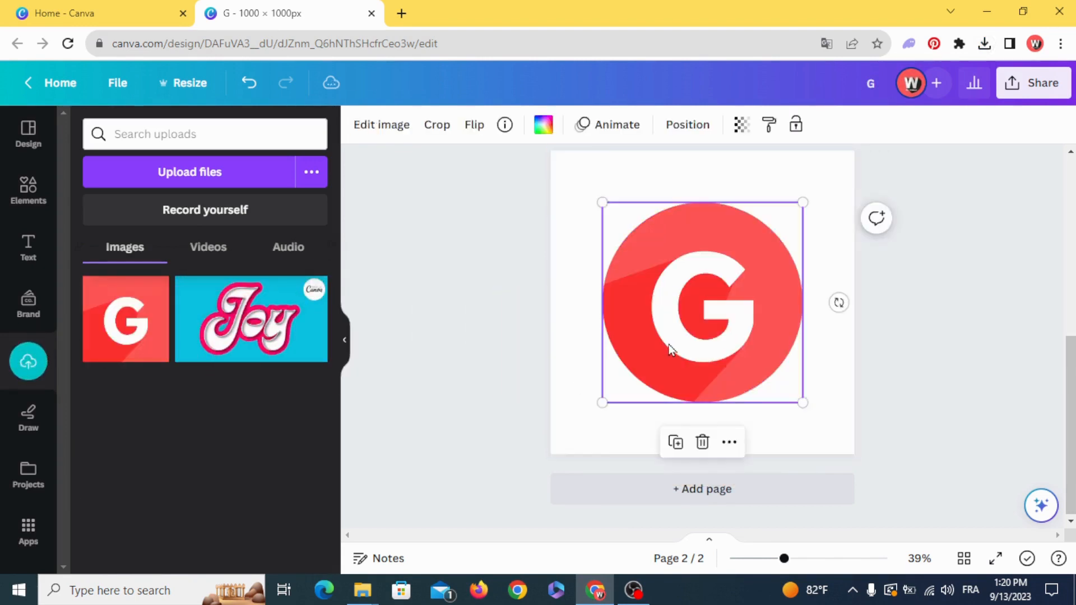
Enlarge the logo image slightly within the circular frame's crop and recentre the letter G.
double_click(670, 344)
drag(805, 207, 823, 184)
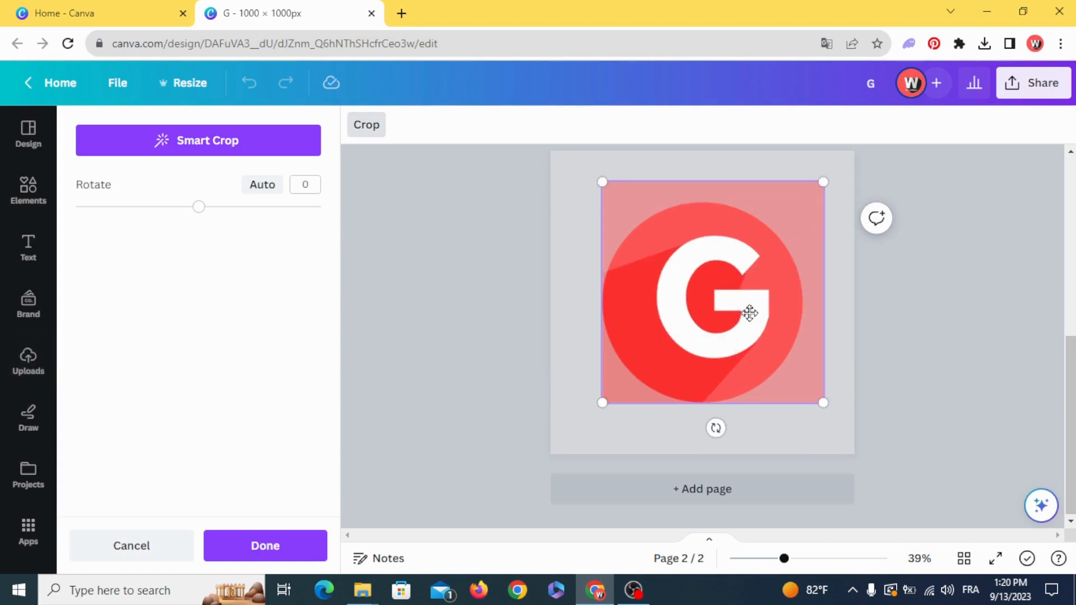
drag(749, 313, 737, 316)
click(436, 333)
click(436, 332)
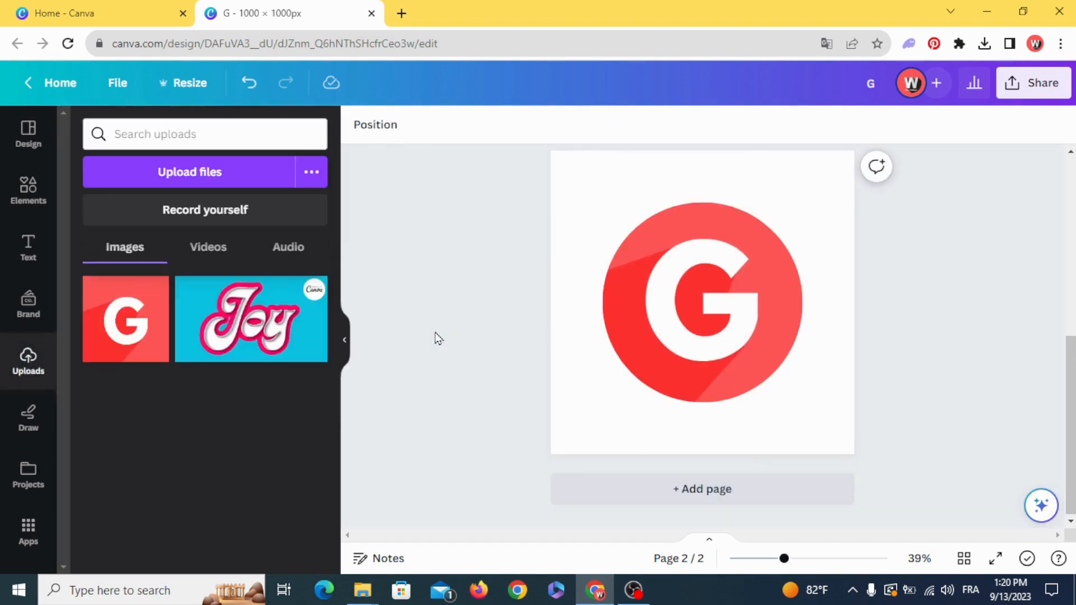
Add a circle shape, enlarge it slightly beyond the round logo and centre it on the page.
click(26, 193)
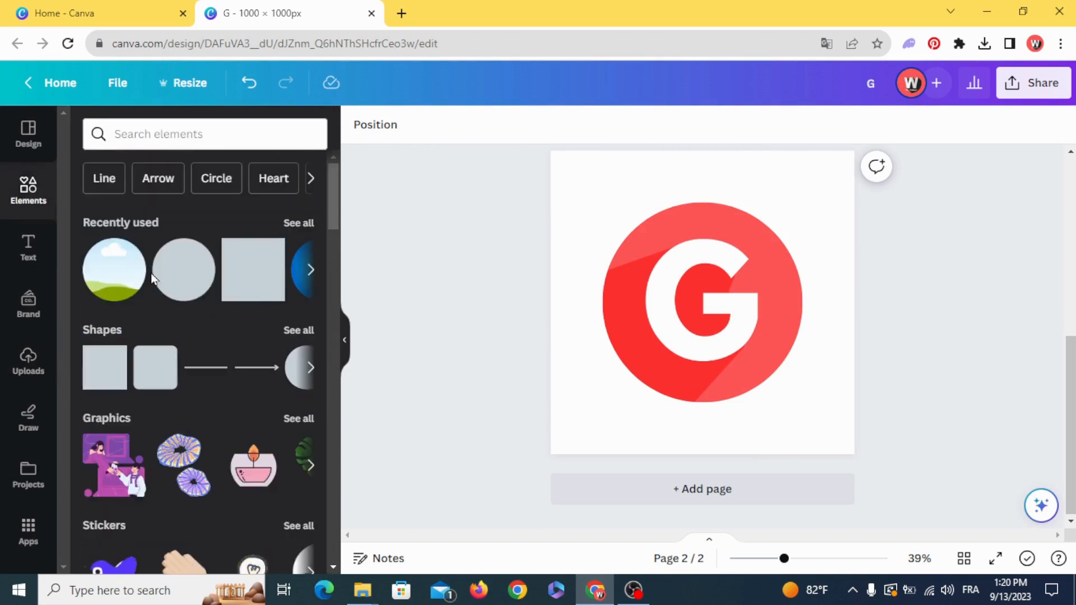
click(299, 332)
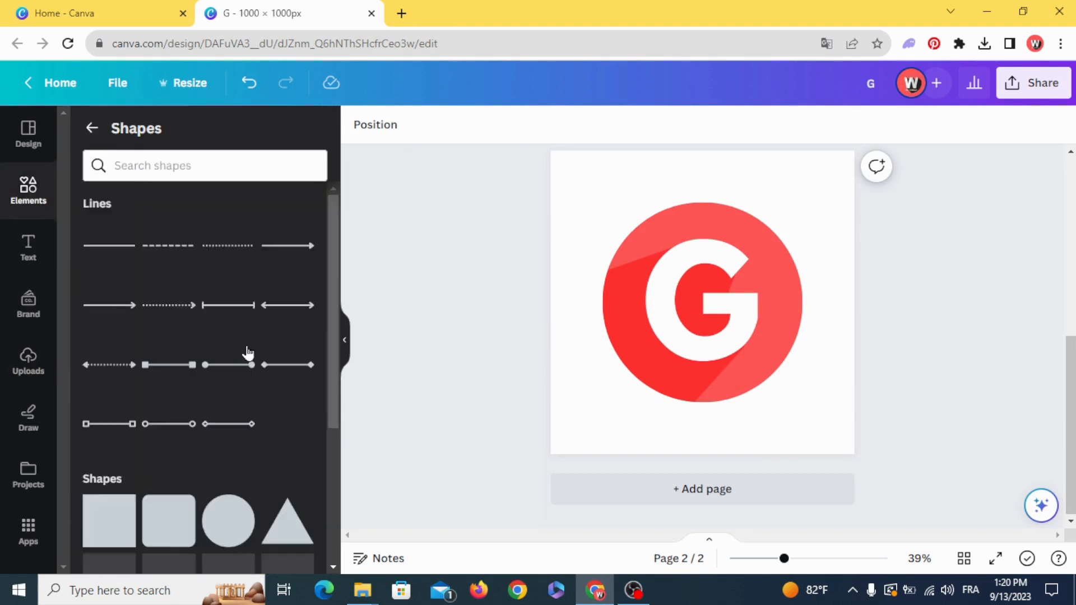
scroll(247, 356, down, 3)
click(224, 384)
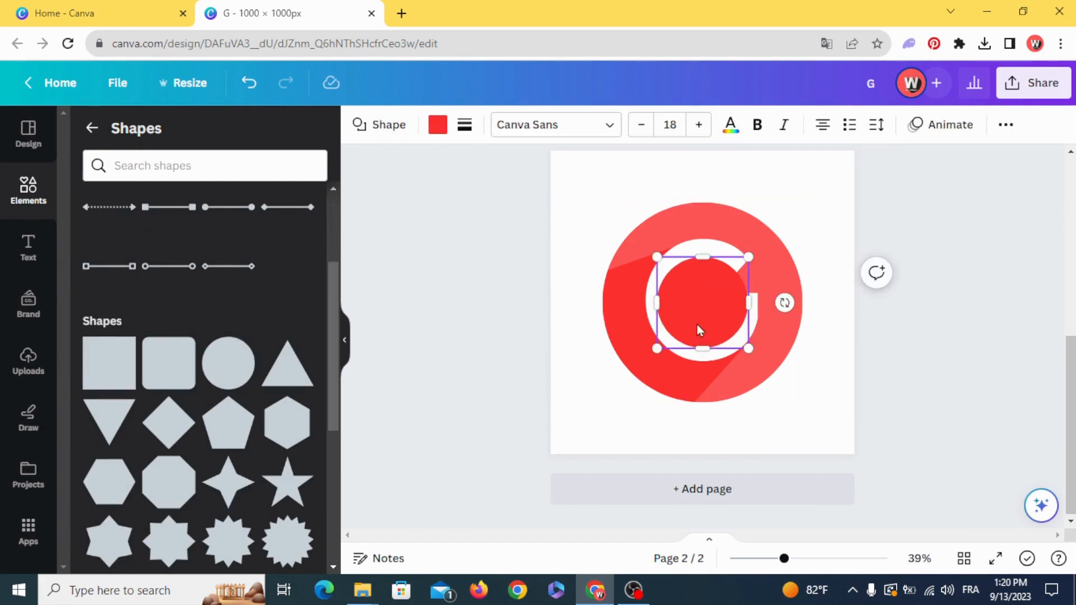
drag(699, 330, 812, 408)
mouse_move(715, 310)
mouse_down()
mouse_move(741, 339)
mouse_move(721, 319)
mouse_move(731, 319)
mouse_up()
Give the circle a thin solid border in the lighter document red and remove its fill.
click(465, 125)
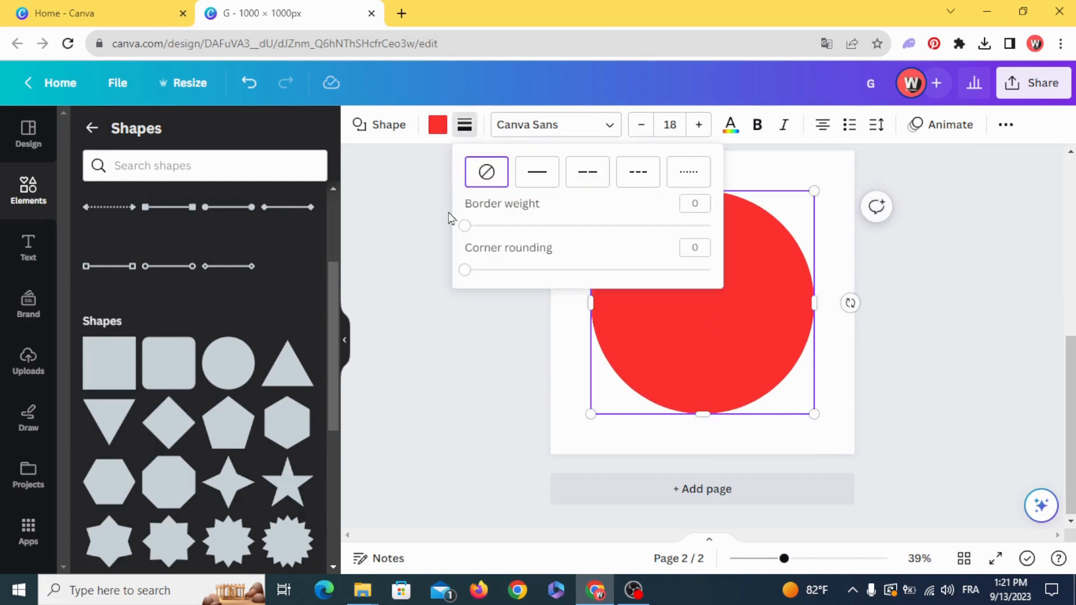
drag(464, 225, 481, 224)
click(494, 126)
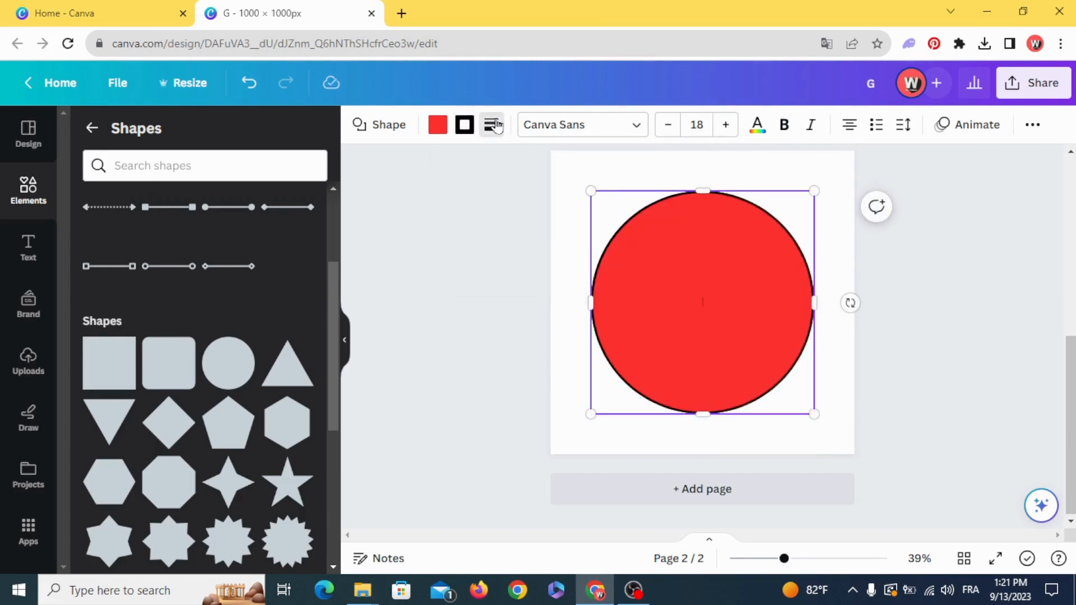
click(495, 126)
click(464, 125)
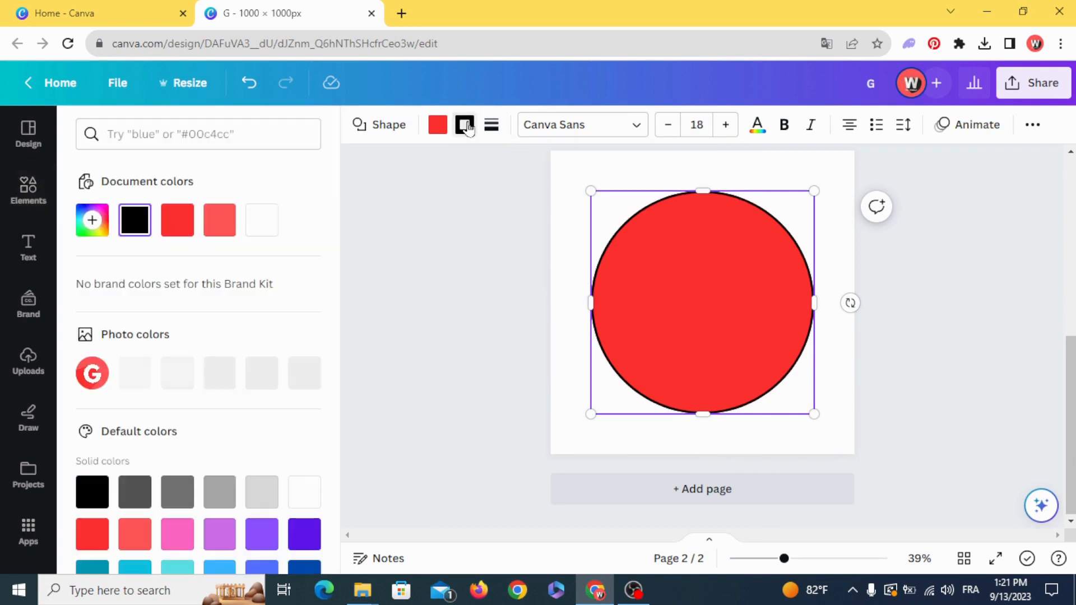
click(220, 219)
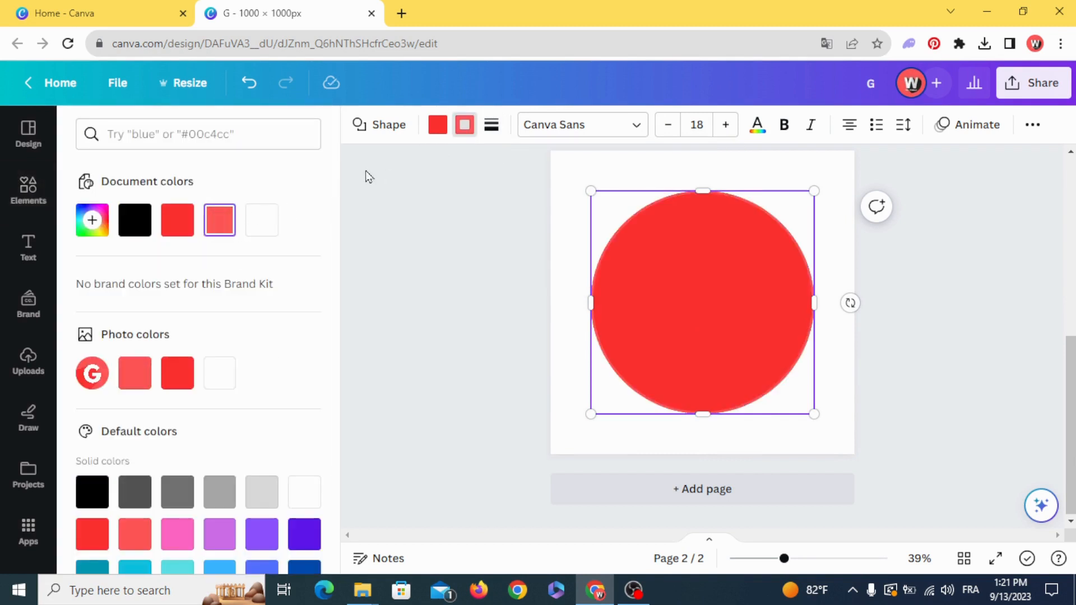
click(438, 125)
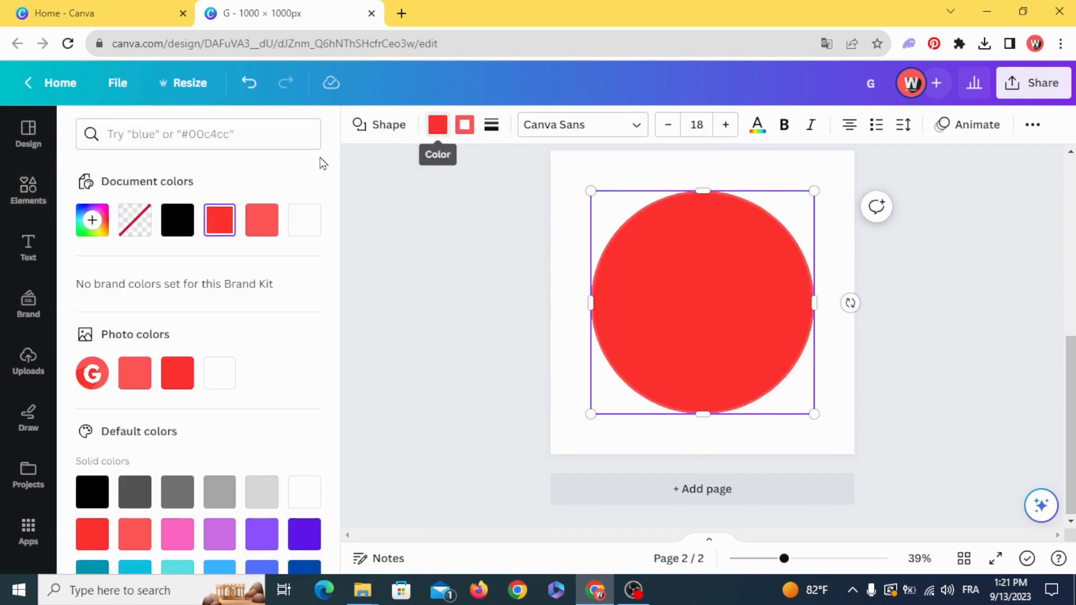
click(137, 222)
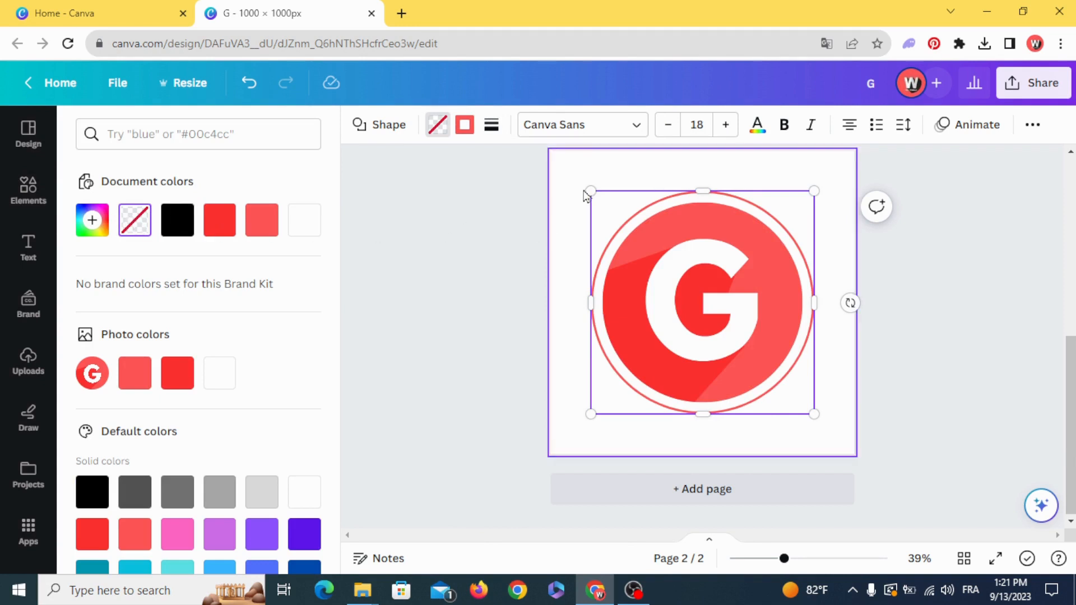
Shrink the ring from two opposite corners so it surrounds the round logo with a narrow, even gap.
drag(591, 190, 598, 197)
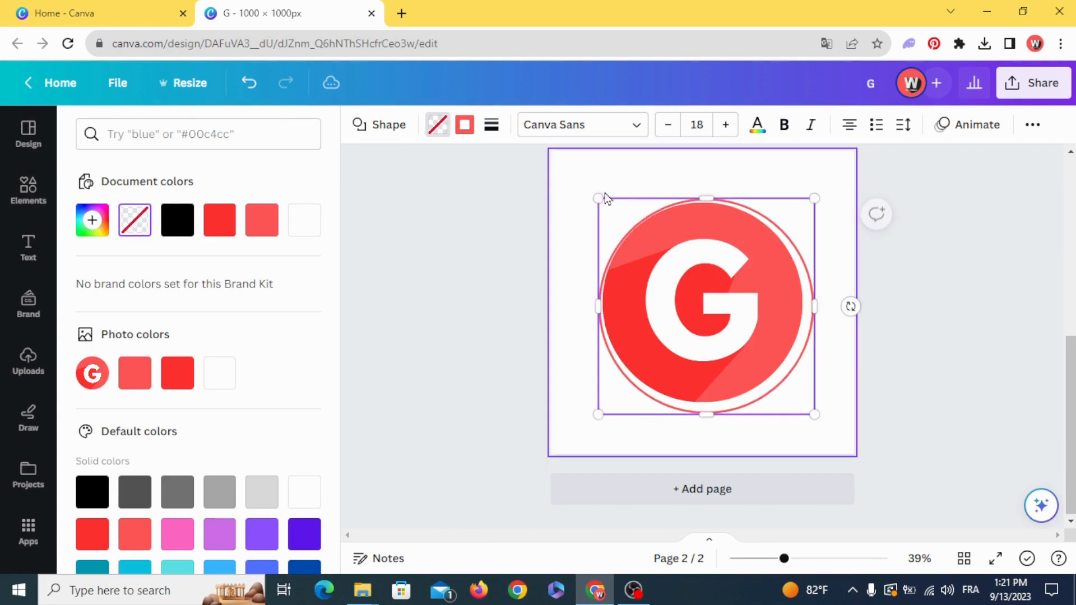
click(456, 335)
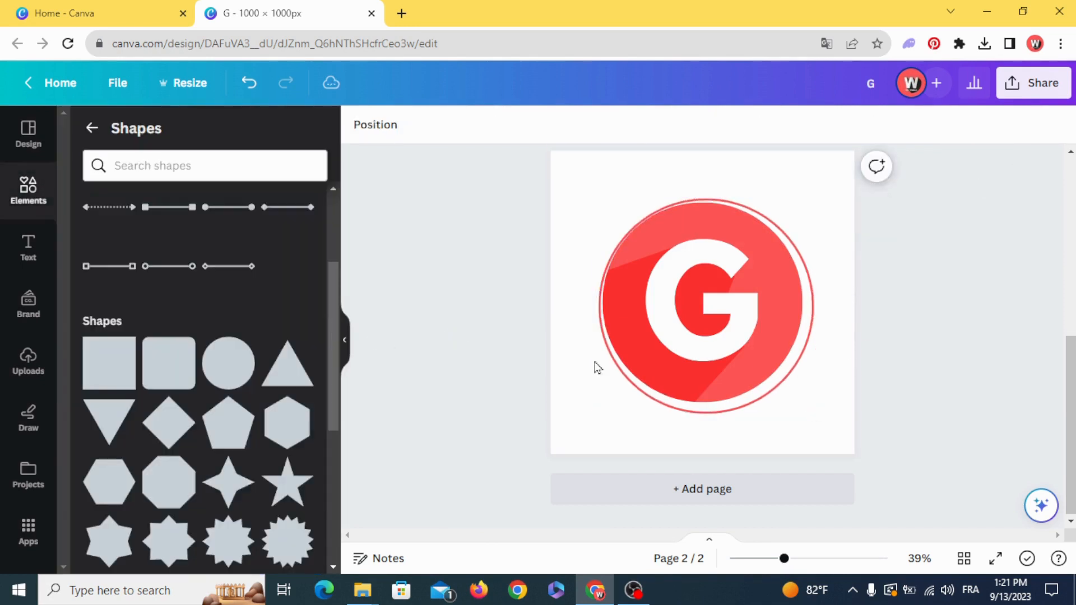
click(783, 391)
drag(800, 407, 792, 398)
click(493, 340)
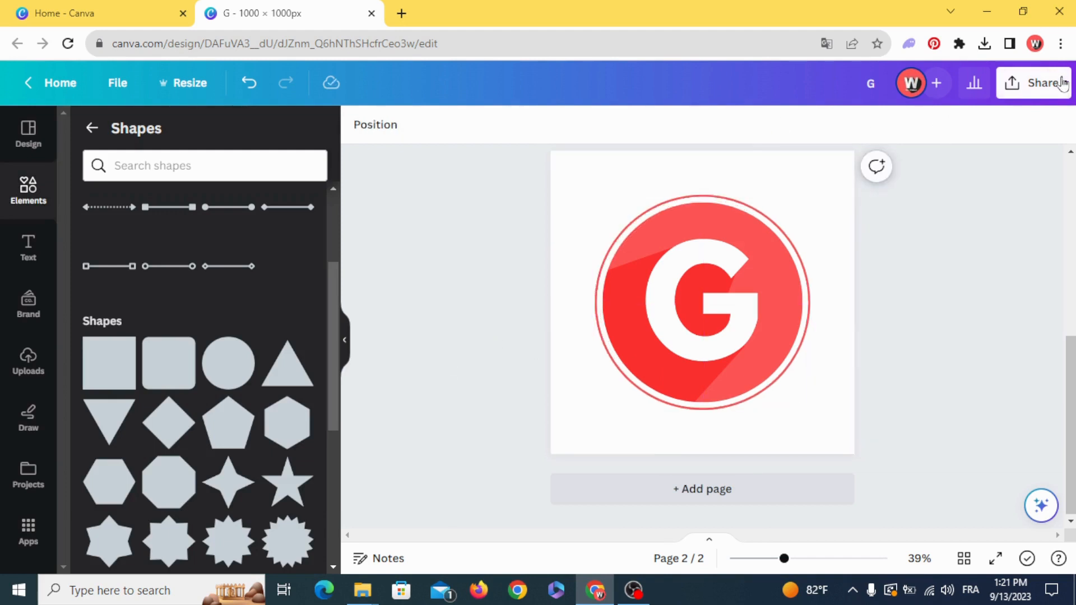
Download only page 2 as a PNG at 1,000 × 1,000 px.
click(1062, 84)
scroll(951, 377, down, 2)
click(956, 412)
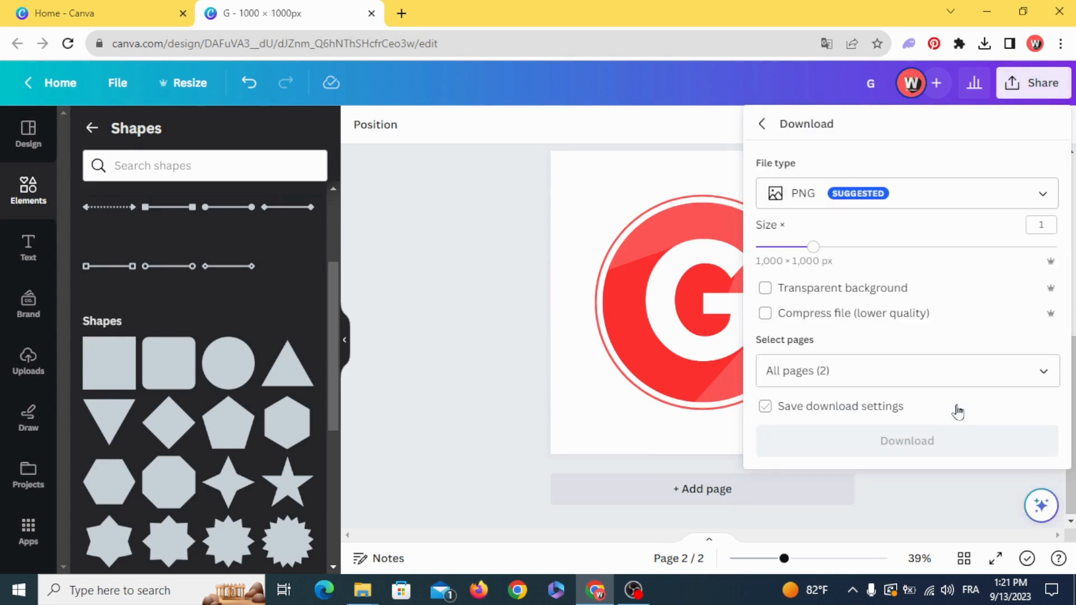
click(963, 369)
click(1029, 167)
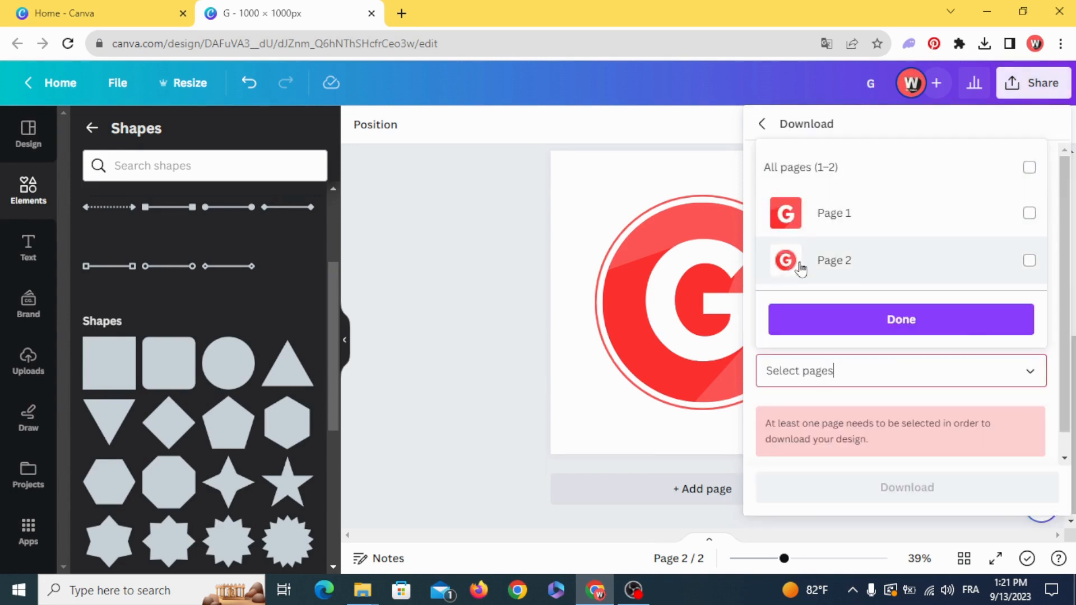
click(1029, 260)
click(982, 316)
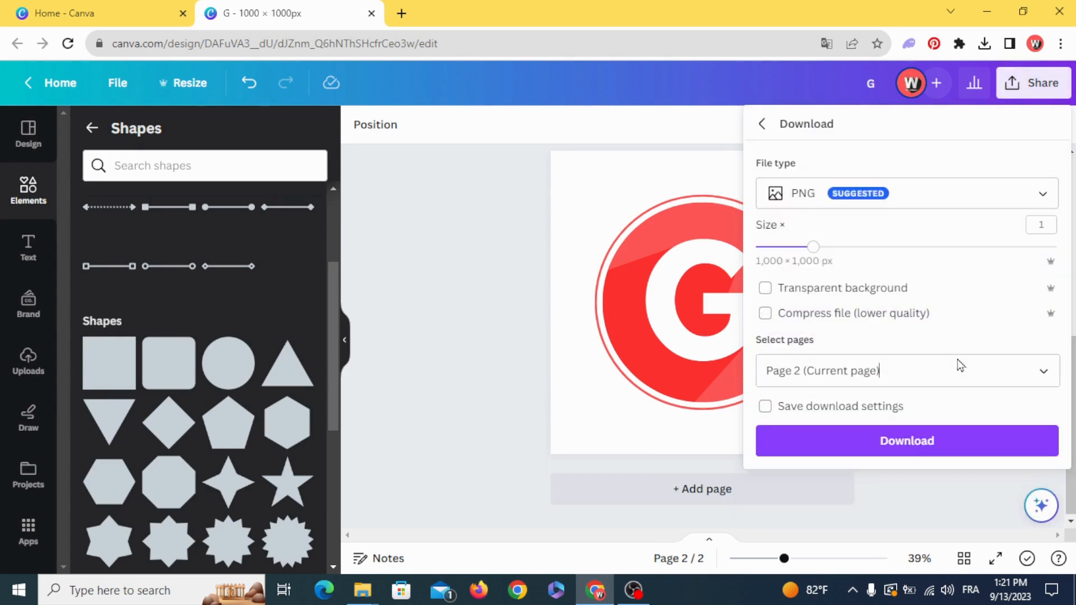
click(936, 444)
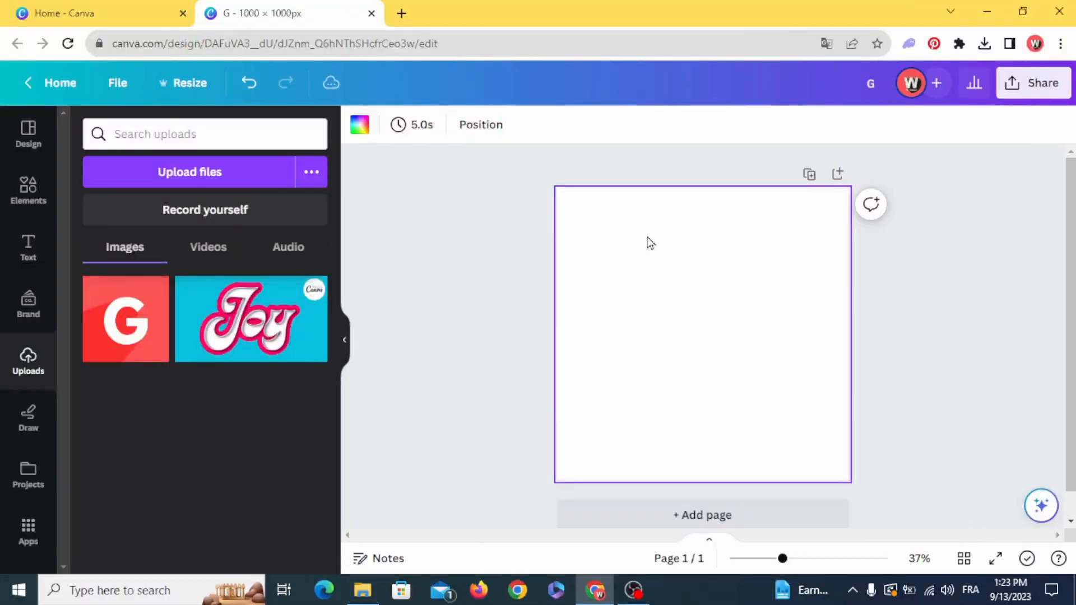
Set the blank page's background colour to light turquoise.
click(360, 124)
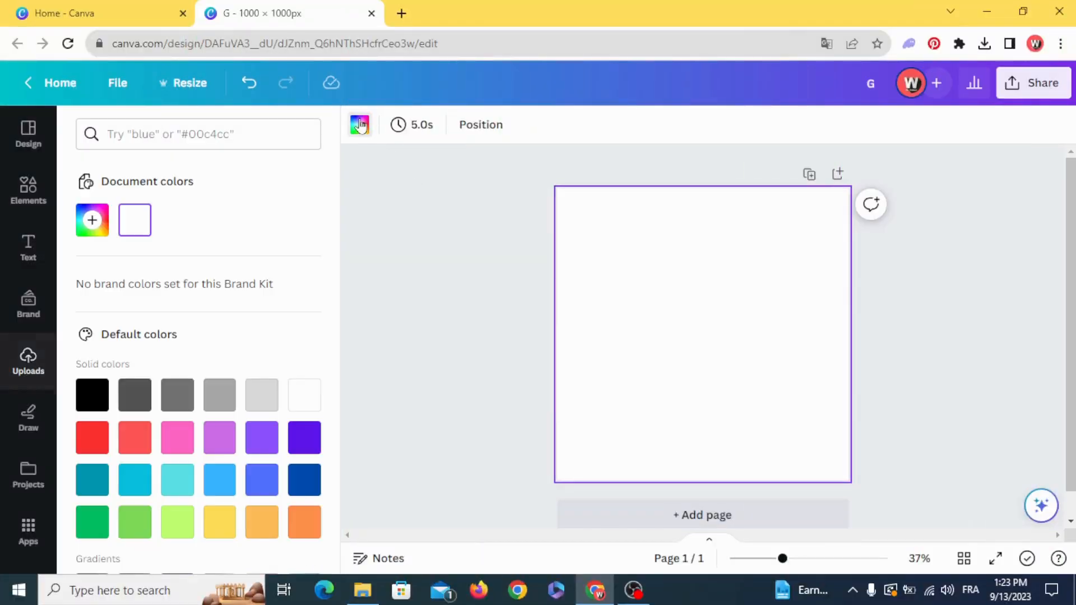
click(178, 473)
click(457, 319)
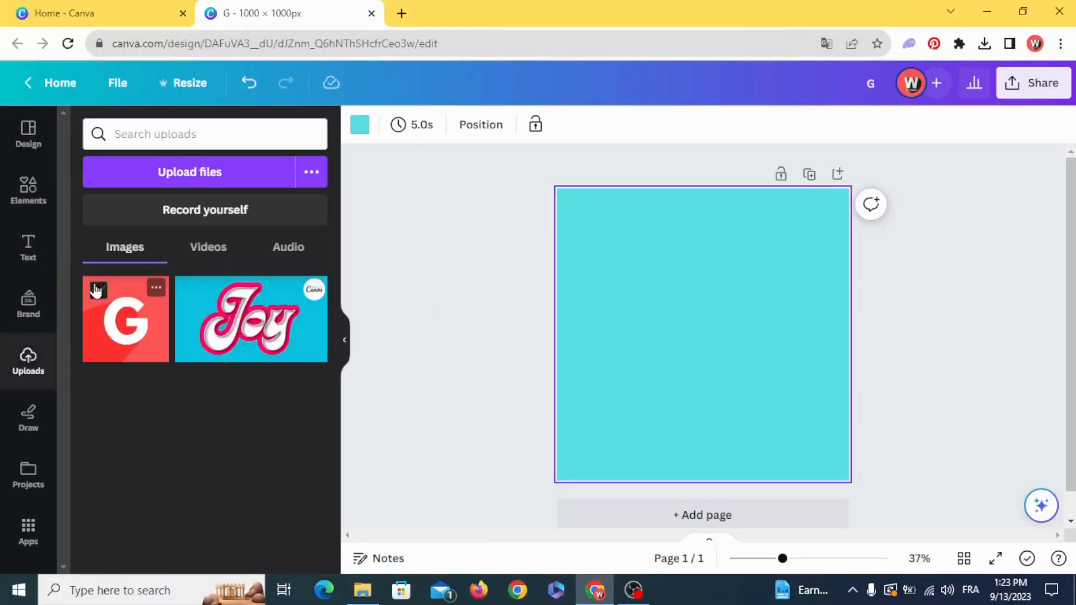
Add a heading with the text M and enlarge it to font size 287.
click(28, 246)
click(203, 289)
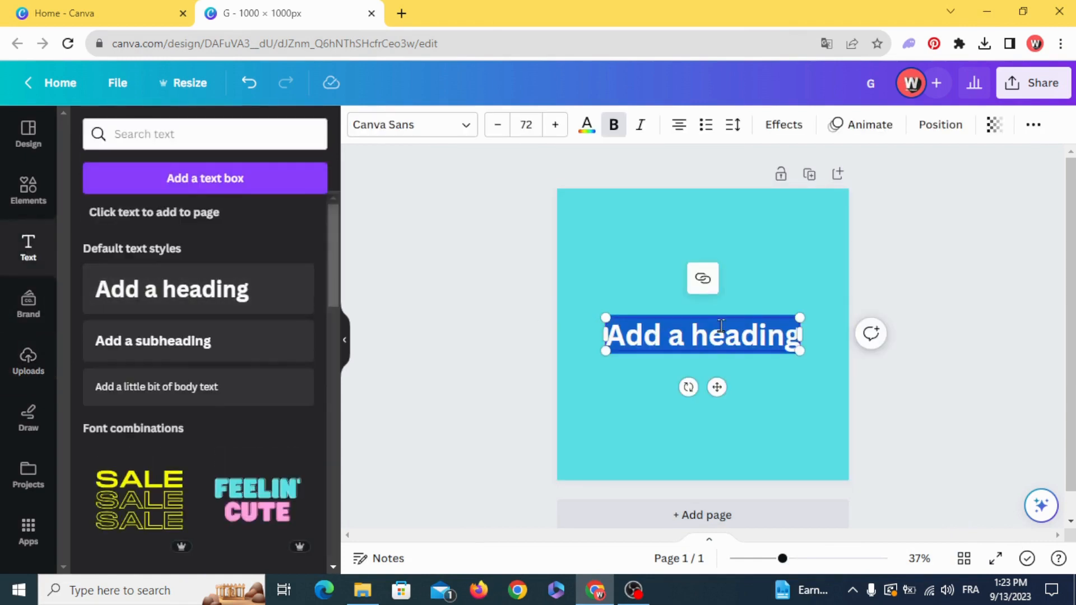
text(M)
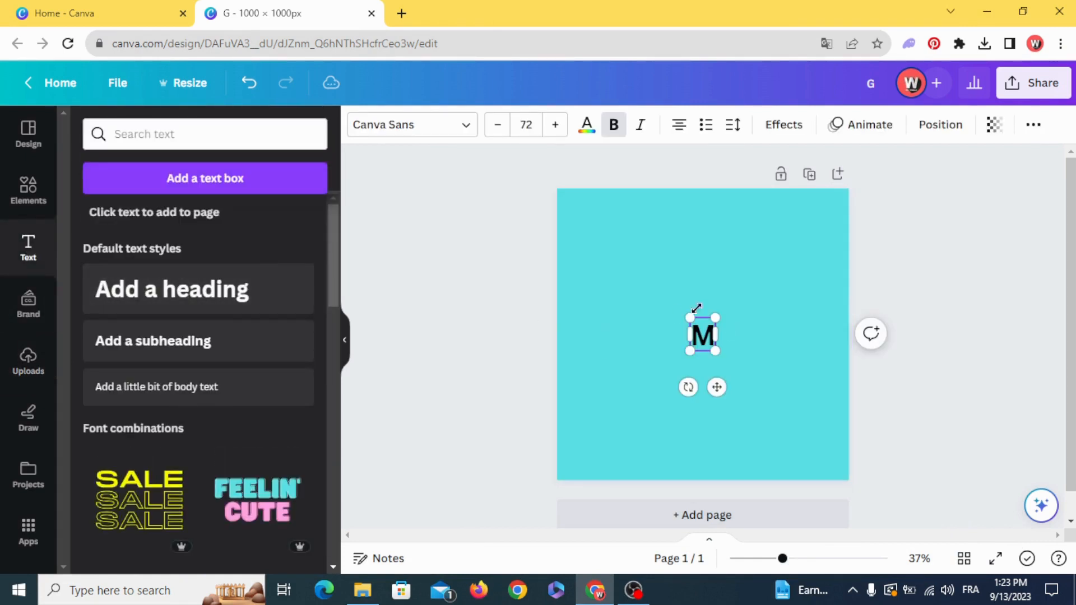
drag(683, 317, 589, 232)
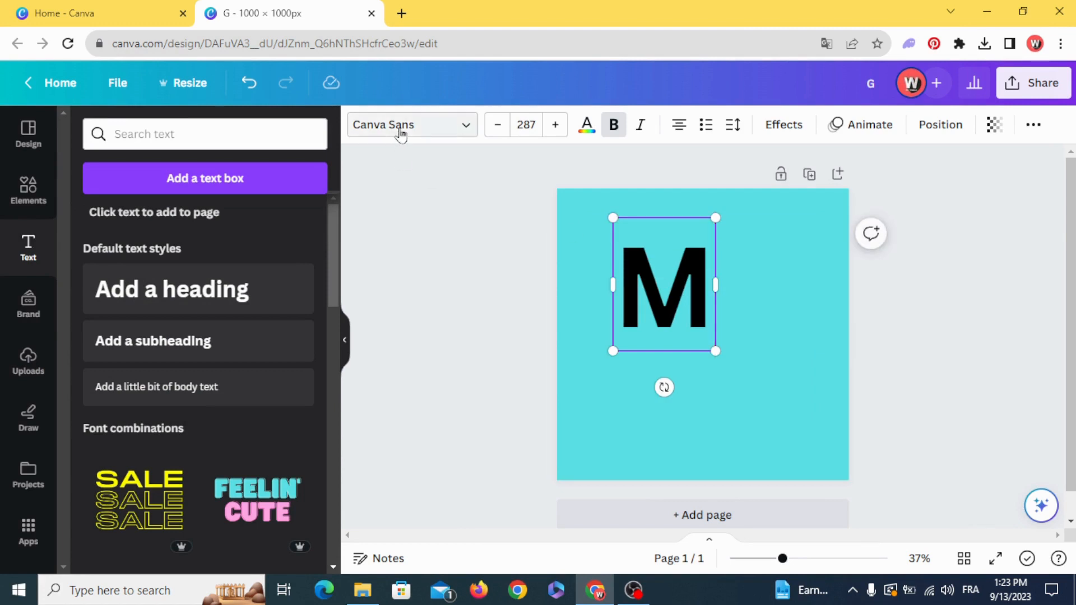
Change the letter M's font to Lumios Brush.
click(399, 132)
text(SP)
text(LUM)
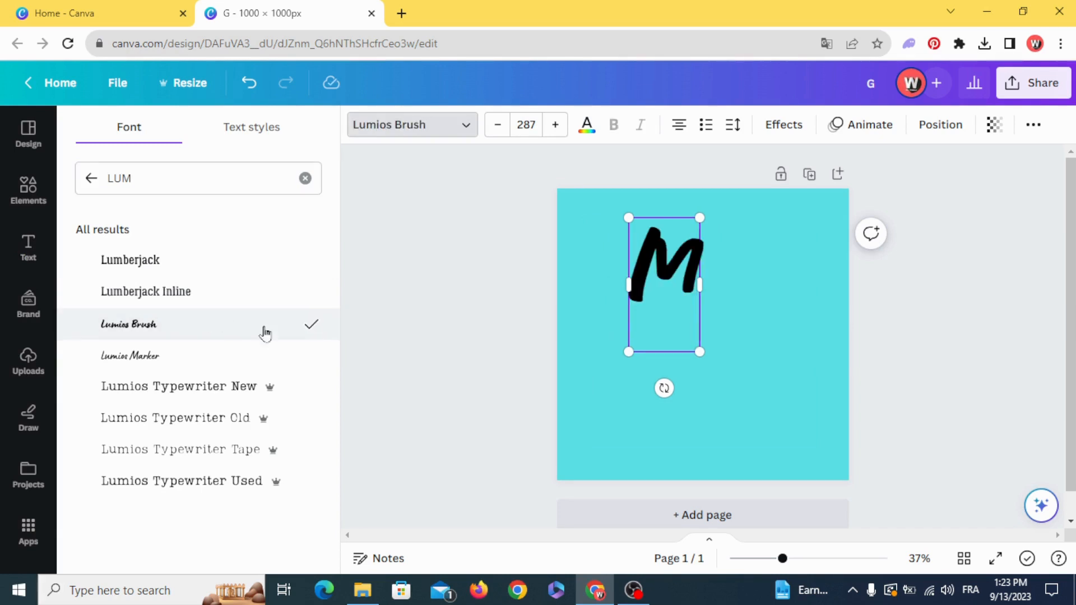
Enlarge the letter M to font size 799 and move it to the middle of the page.
drag(699, 351, 894, 540)
drag(629, 220, 622, 203)
click(485, 268)
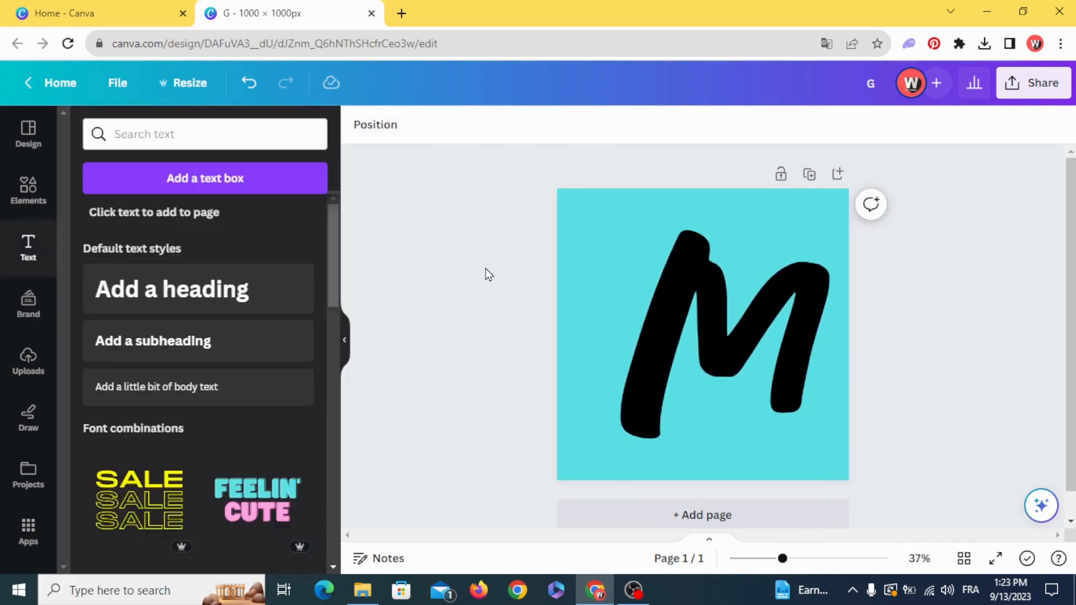
drag(795, 325, 762, 330)
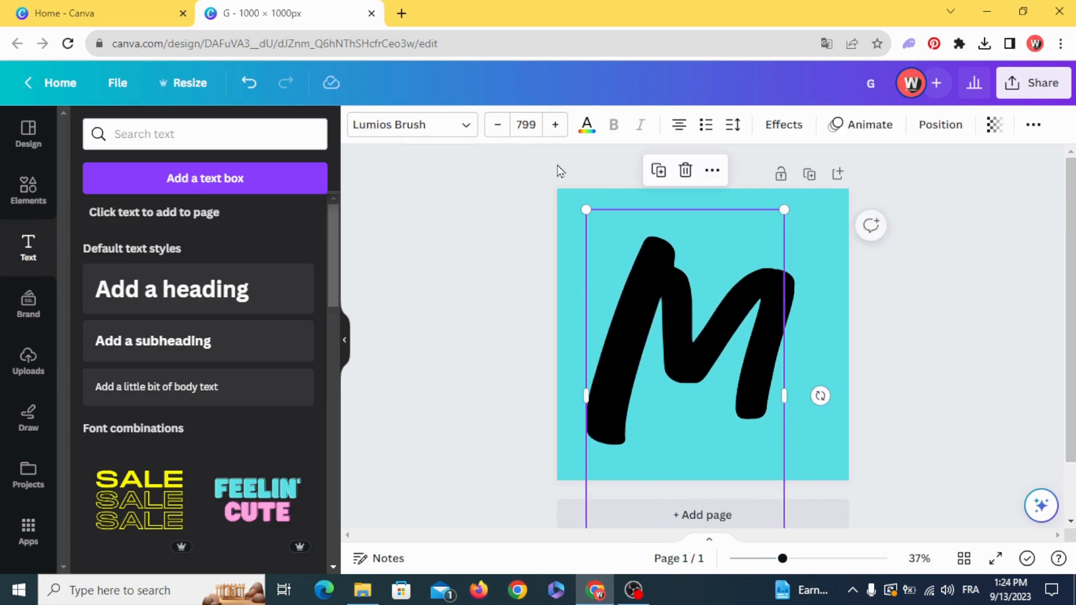
Change the letter M's text colour to white.
click(587, 126)
click(312, 402)
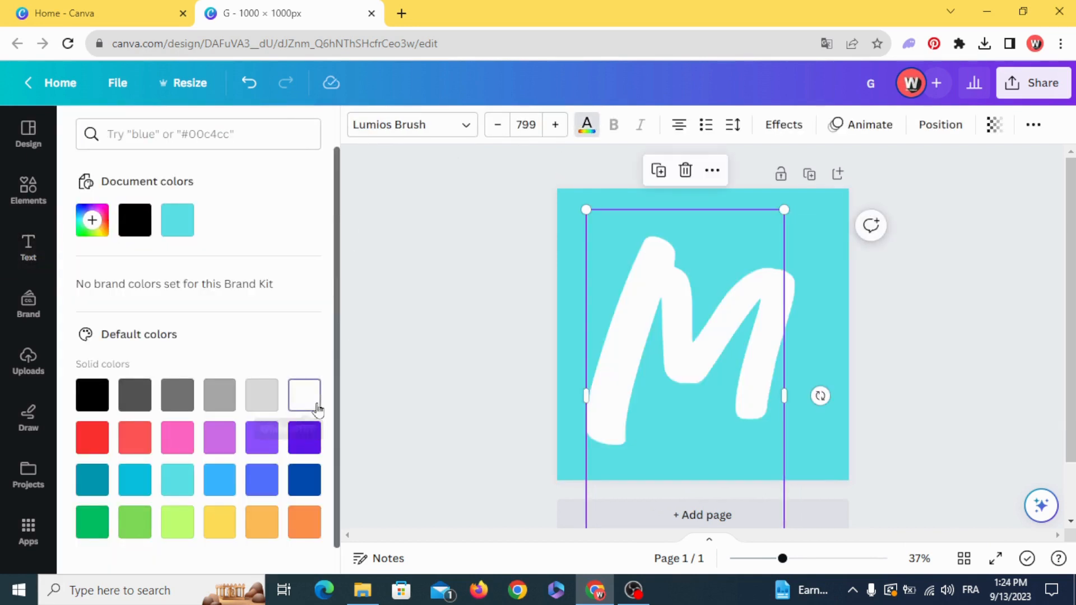
click(475, 337)
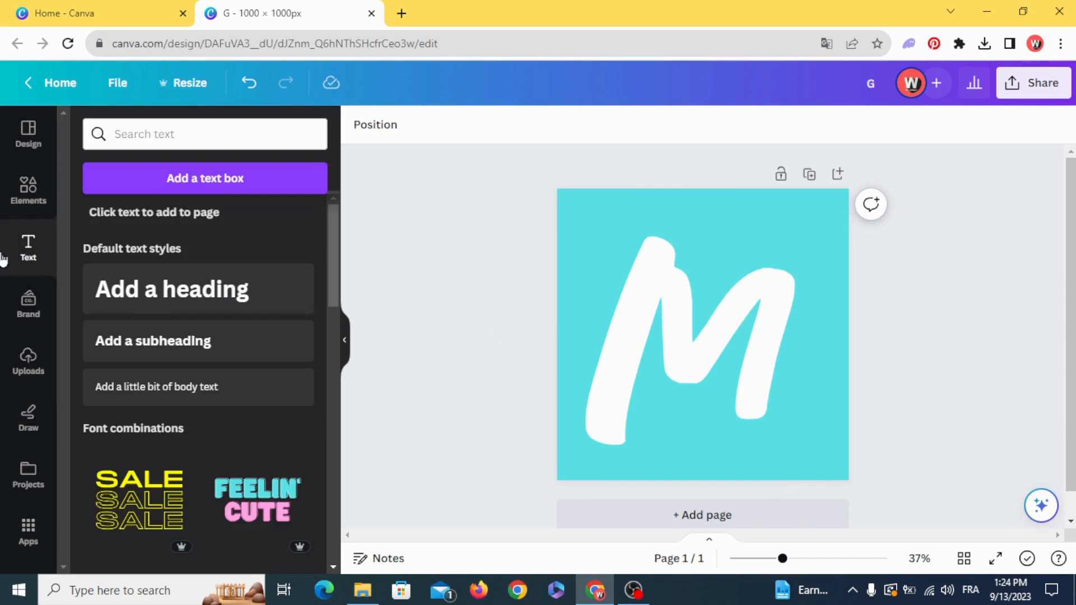
Add a square shape over the letter M and fill it with the dark teal default colour.
click(28, 190)
scroll(186, 294, up, 5)
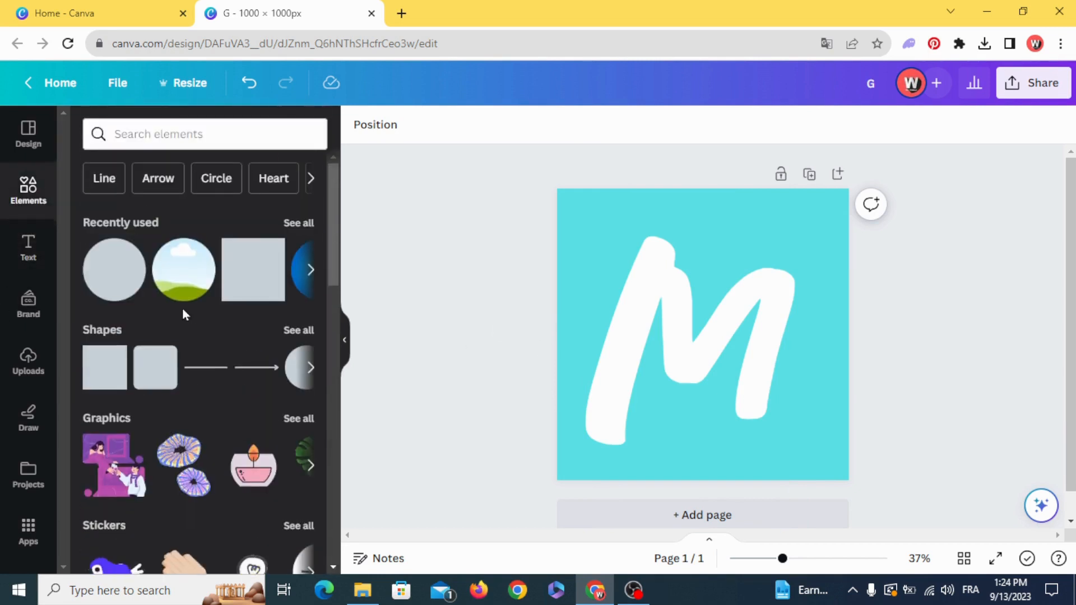
click(102, 384)
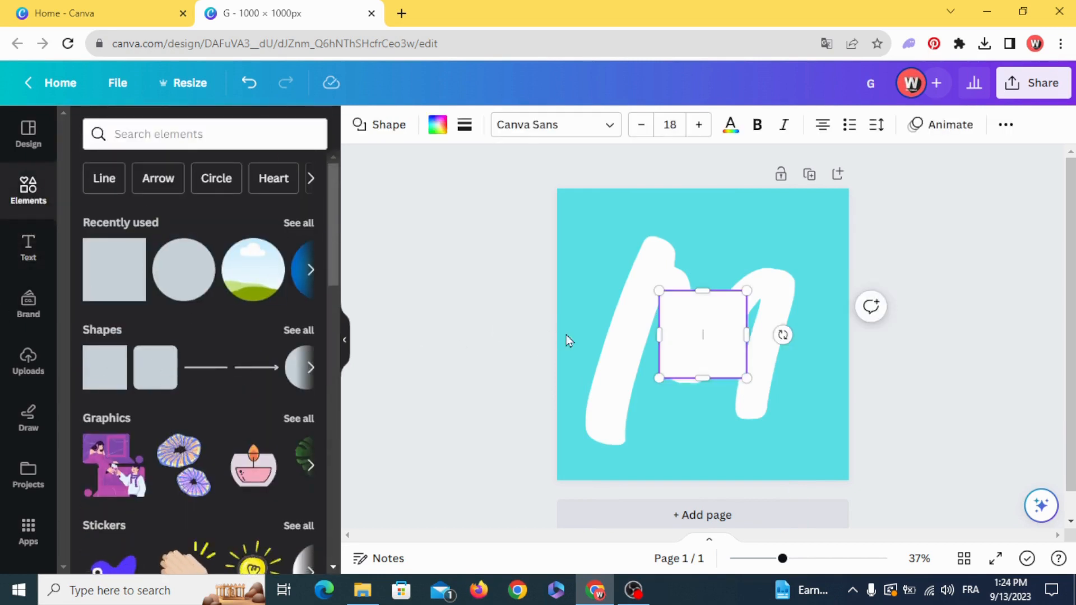
click(437, 126)
click(92, 480)
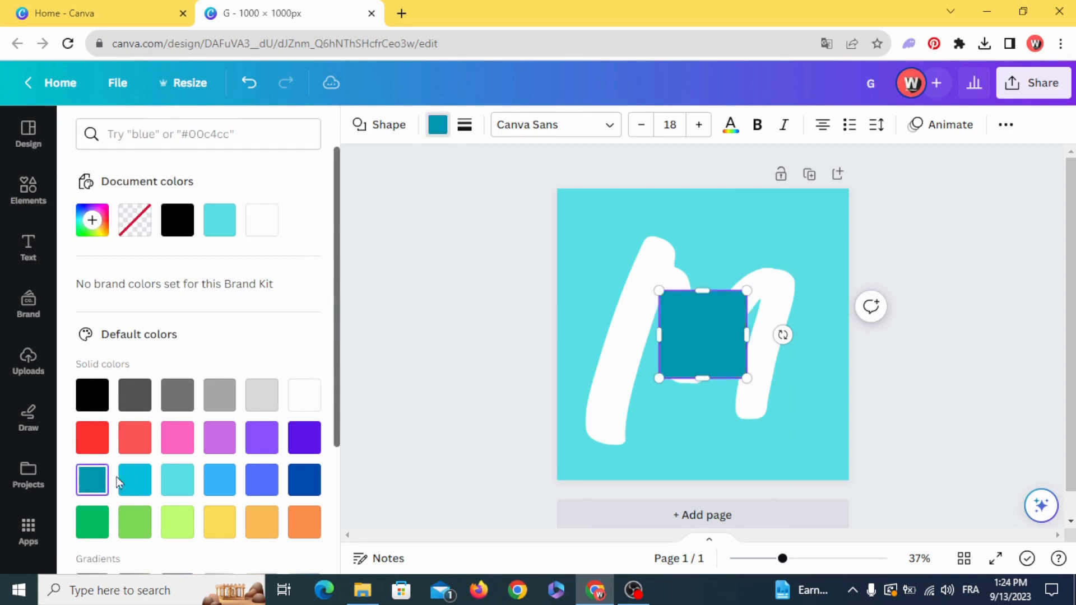
click(412, 351)
Reshape the teal square into a diagonal band running down from the top of the M's left stroke.
click(711, 370)
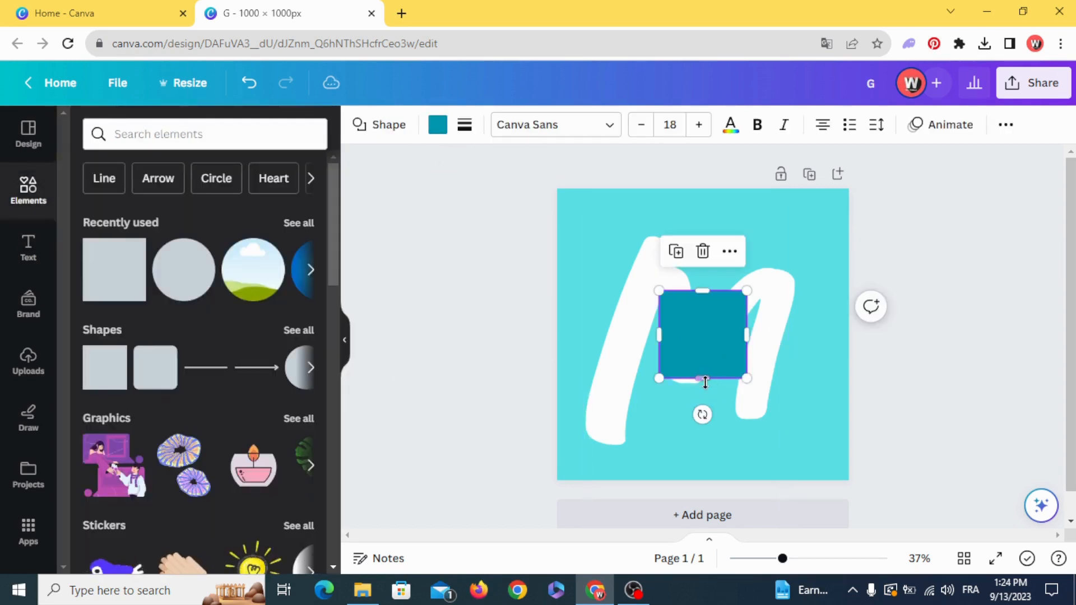
drag(702, 378, 701, 335)
drag(687, 371, 655, 362)
drag(694, 314, 763, 346)
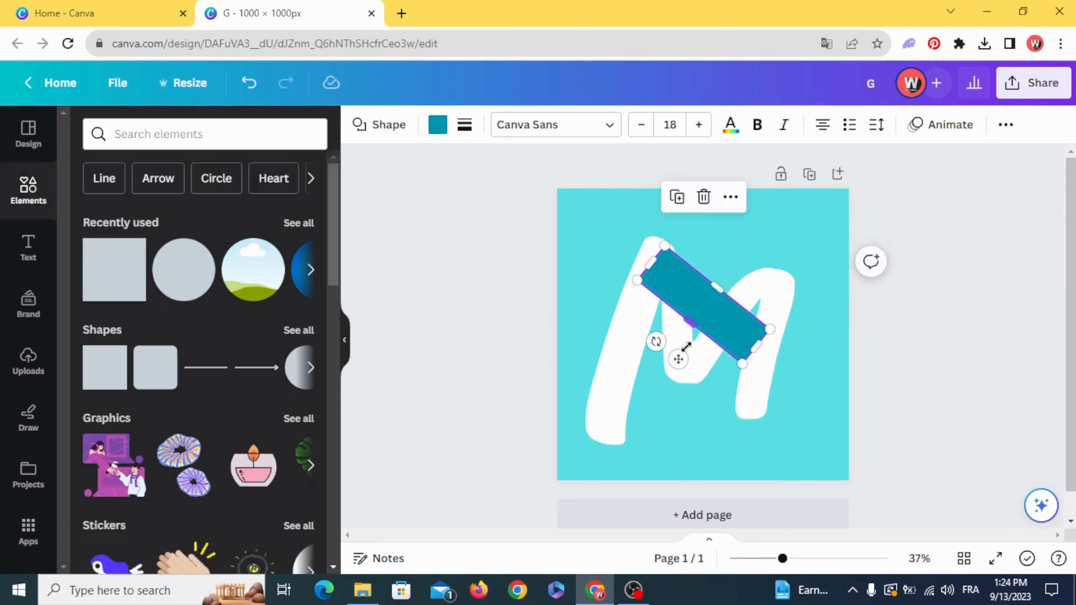
drag(686, 347, 721, 380)
click(493, 301)
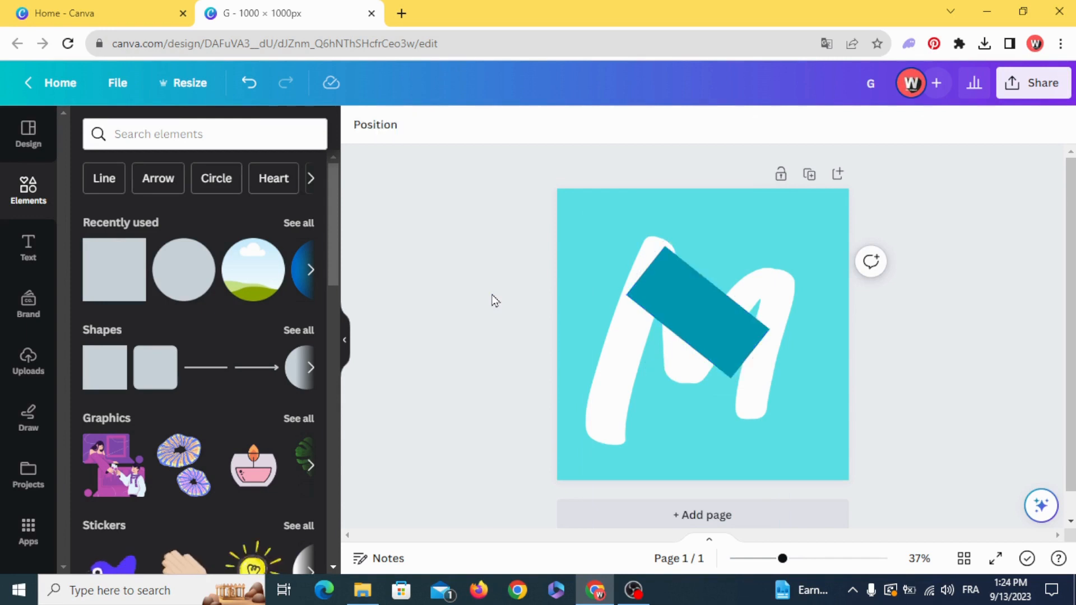
Duplicate the diagonal band and move the copy to the page's upper-right corner.
click(706, 294)
right_click(707, 295)
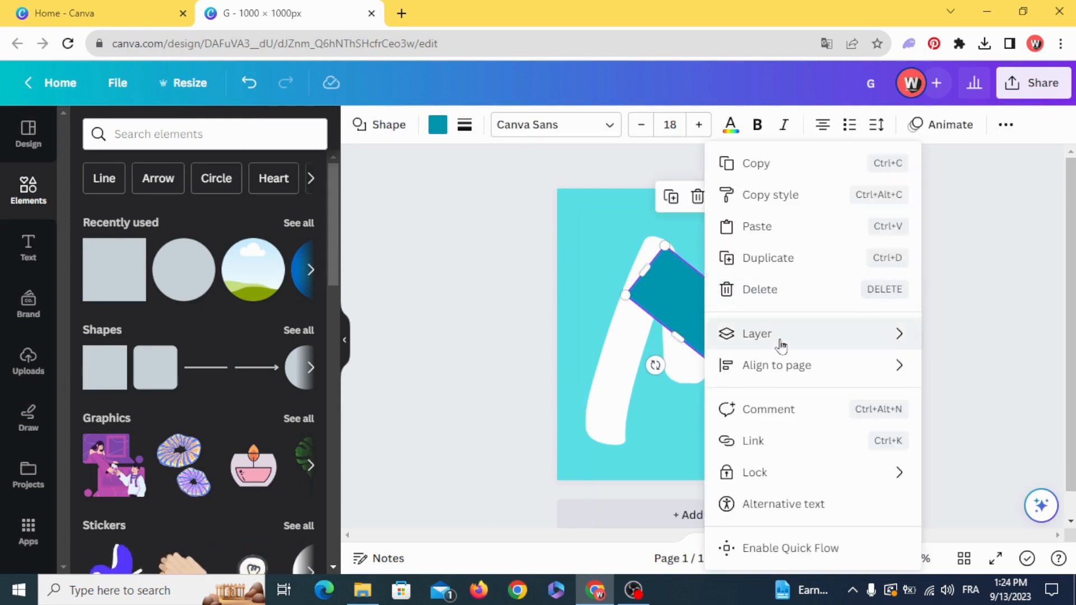
mouse_move(798, 343)
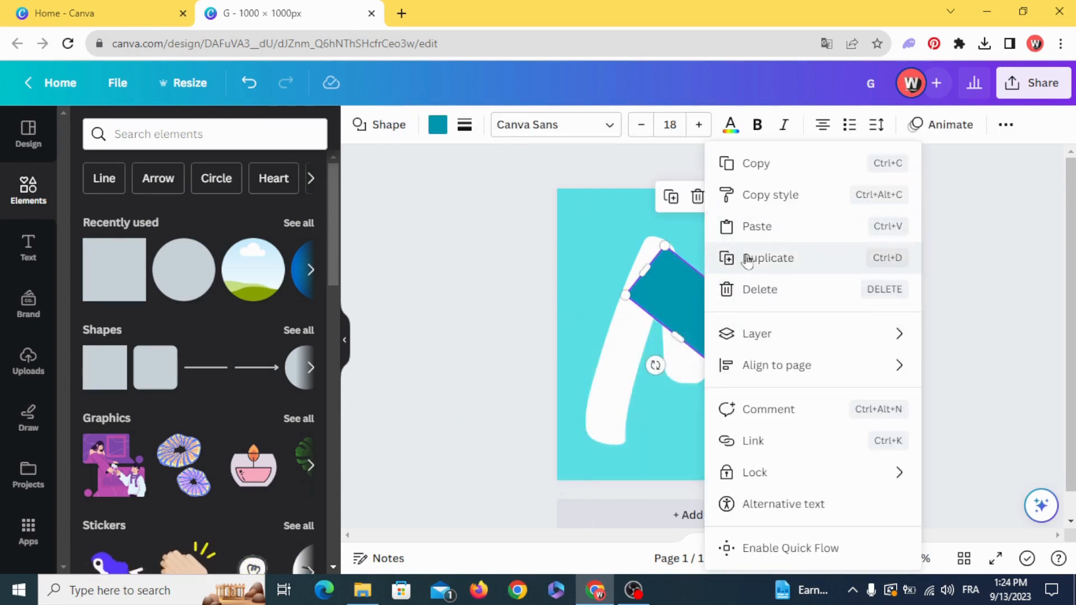
click(748, 258)
drag(698, 296, 802, 257)
Send the original diagonal band one layer backward, behind the letter M.
click(696, 303)
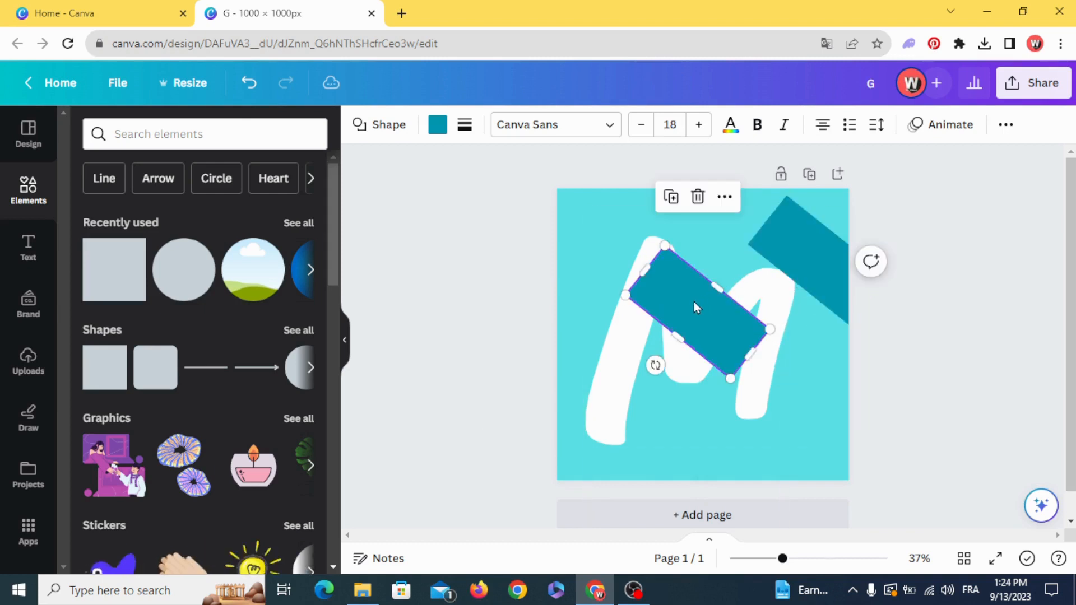
right_click(694, 302)
mouse_move(804, 336)
click(542, 409)
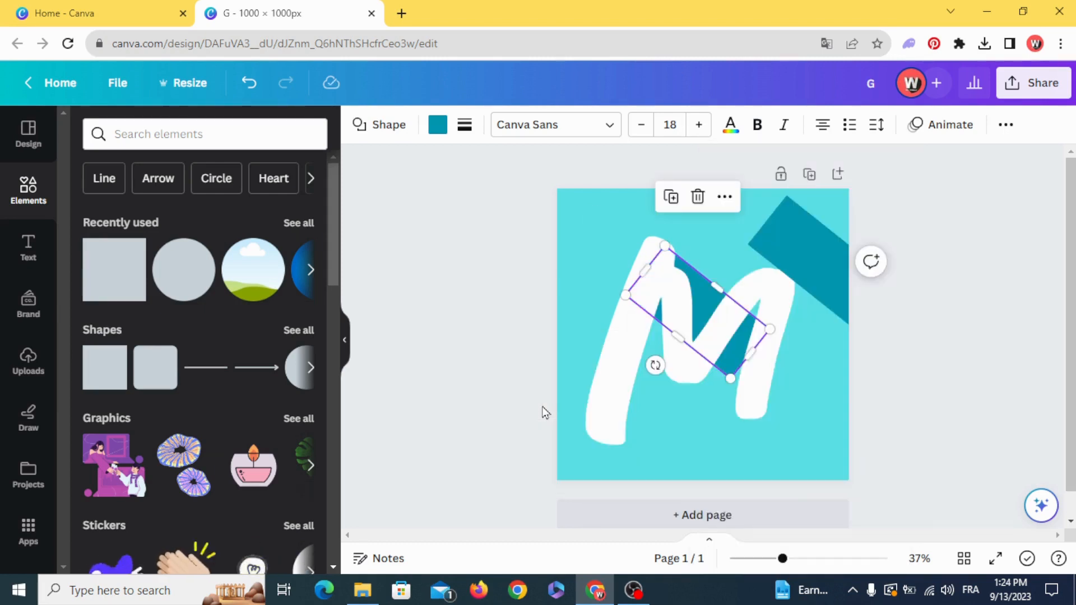
Rotate, widen and lengthen the band copy so it runs from the M's right shoulder past the page's lower-right corner.
click(487, 349)
drag(802, 250, 774, 337)
mouse_move(750, 407)
mouse_down()
mouse_move(719, 397)
mouse_move(738, 394)
mouse_up()
drag(786, 343, 796, 345)
drag(834, 406, 883, 461)
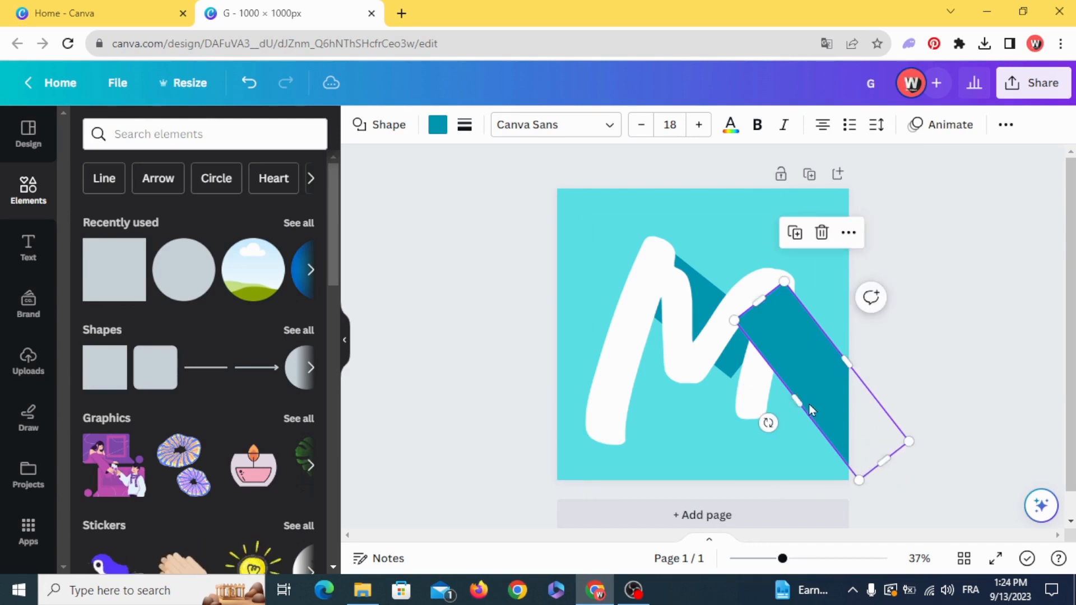
drag(791, 403, 774, 415)
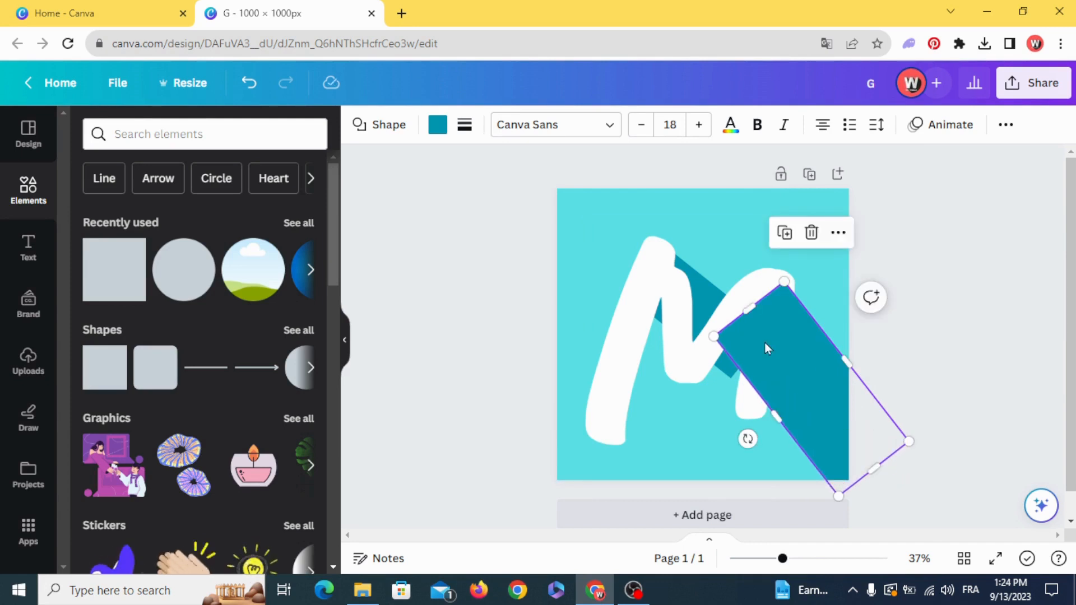
Send the band at the M's right shoulder one layer backward, behind the letter.
right_click(765, 342)
mouse_move(827, 338)
click(613, 409)
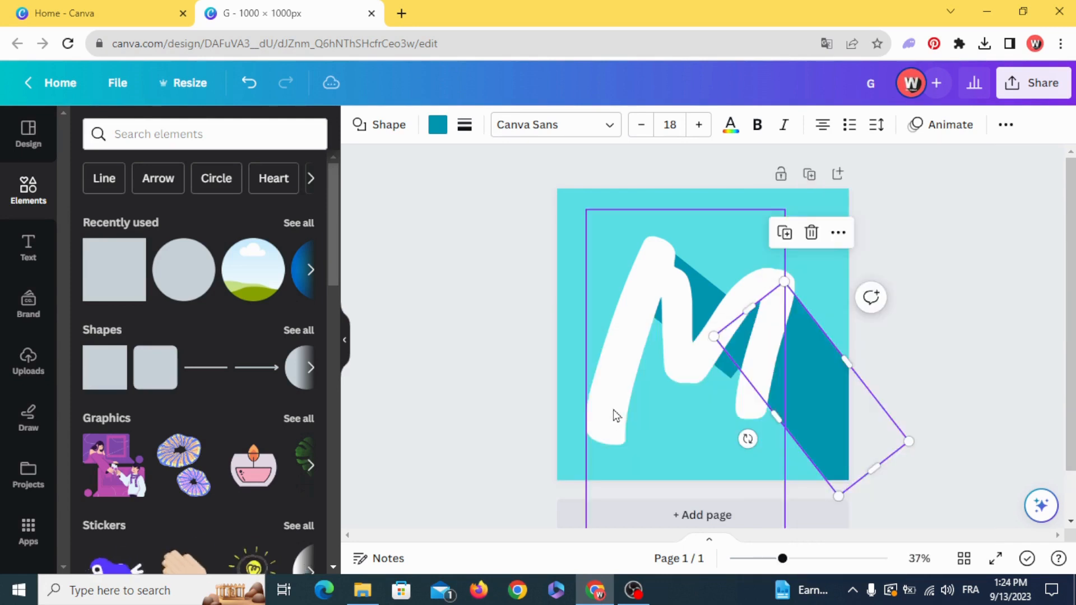
click(478, 389)
Duplicate the right shadow band and resize the copy to cover the area below the M's middle.
click(818, 416)
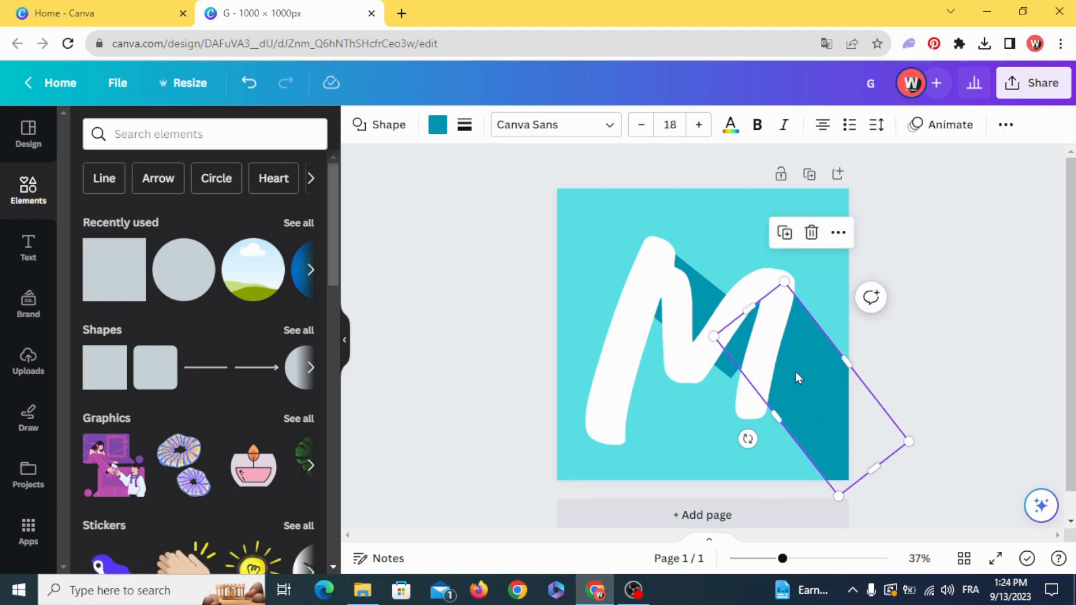
key(ctrl+bracketright)
drag(819, 382, 662, 464)
drag(652, 340, 655, 337)
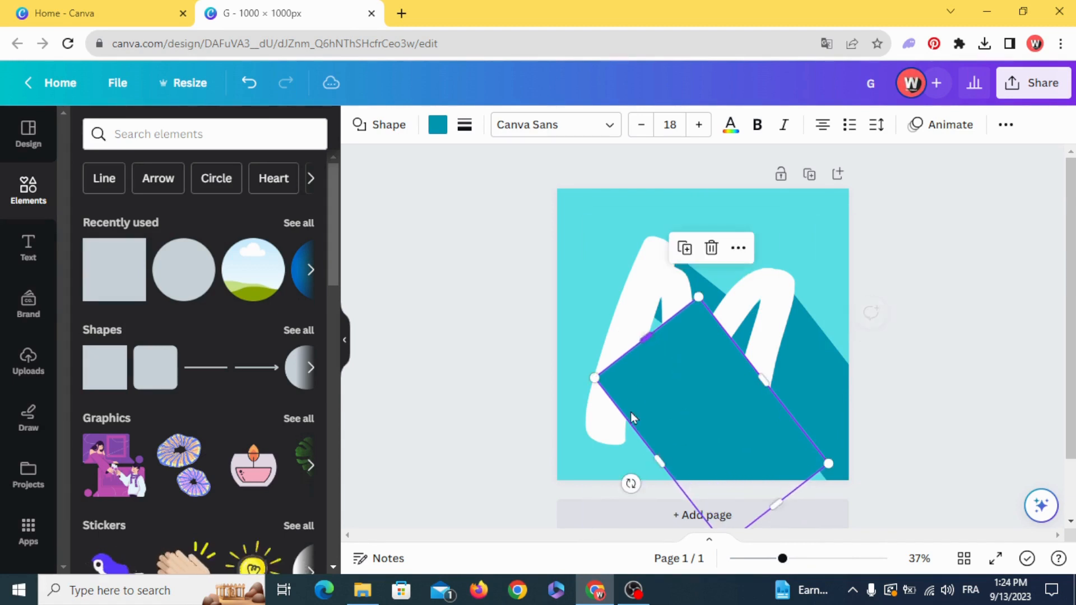
drag(662, 464, 686, 429)
drag(663, 325, 652, 306)
Duplicate the middle band, move one copy to the page's lower-left corner, and send the middle one behind the M.
click(698, 233)
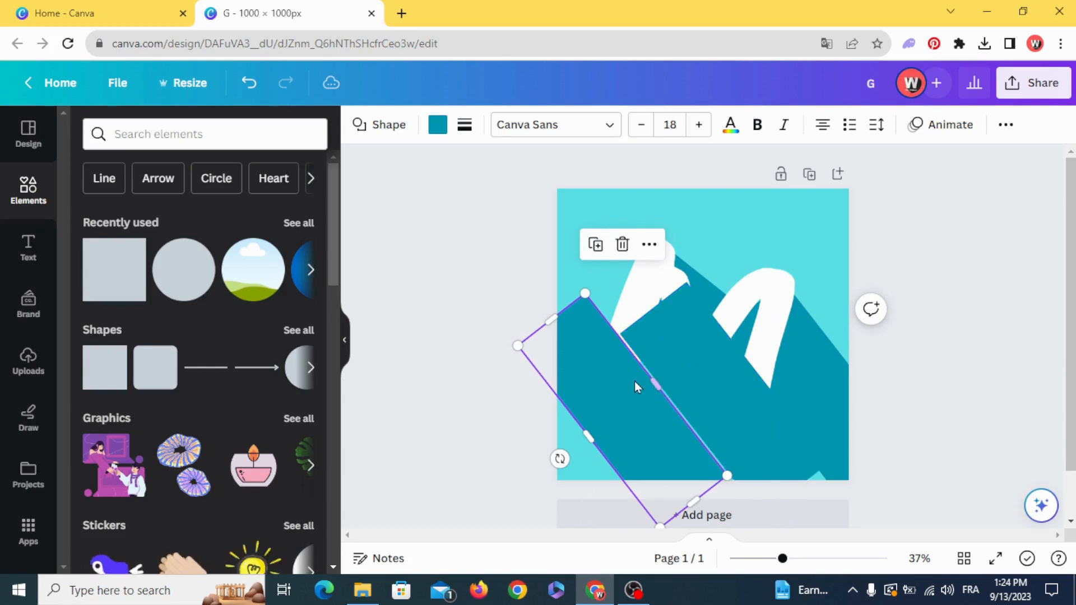
drag(636, 386, 698, 373)
right_click(699, 371)
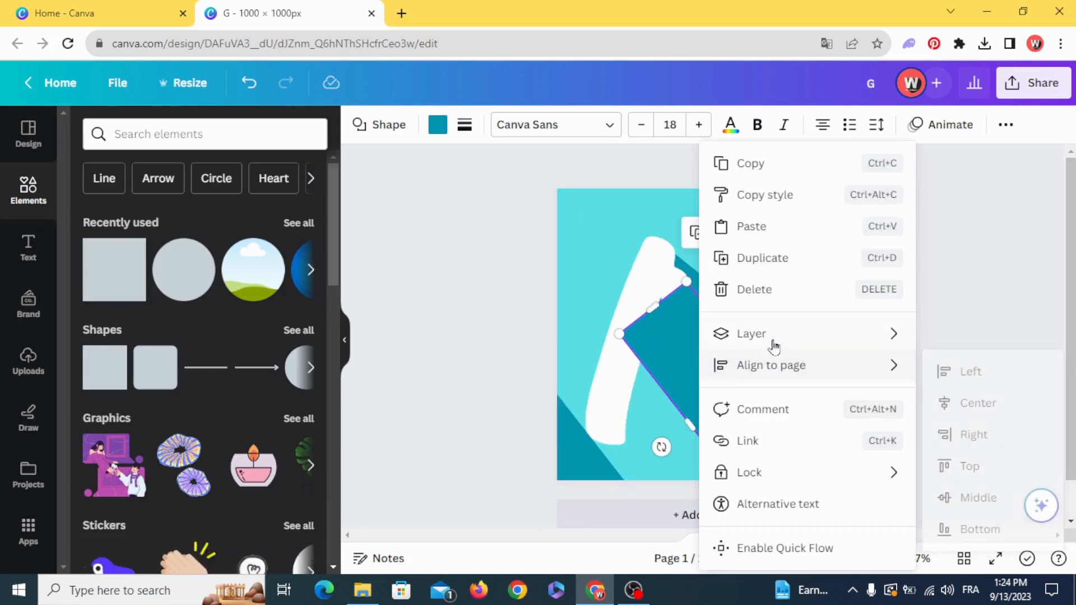
mouse_move(774, 343)
click(566, 404)
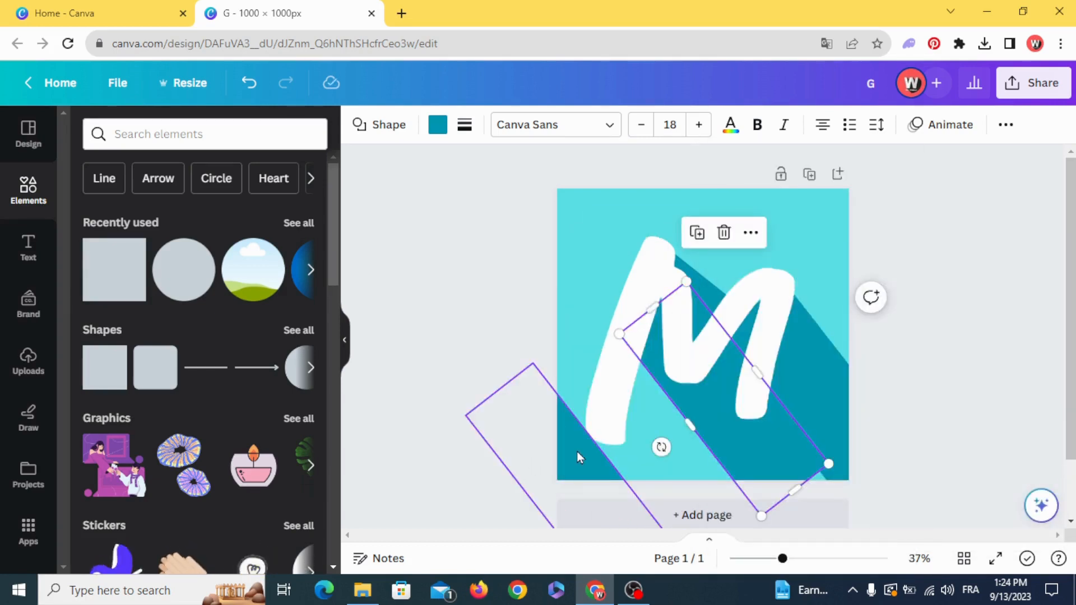
Move the lower-left band onto the M's left foot as its shadow and send it backward behind the letter.
drag(730, 372, 701, 433)
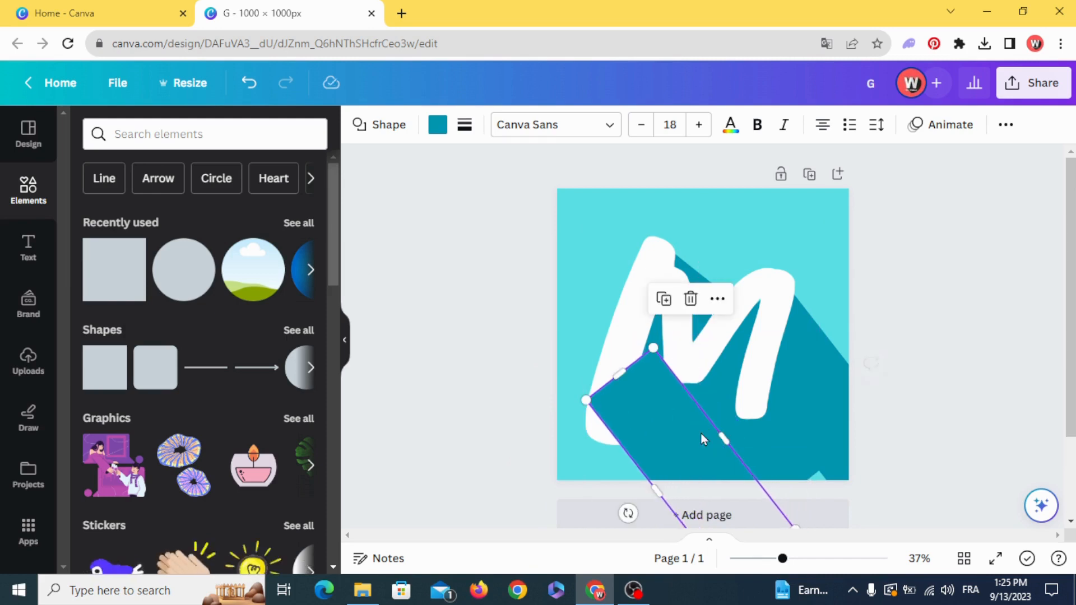
drag(640, 409, 644, 409)
right_click(644, 409)
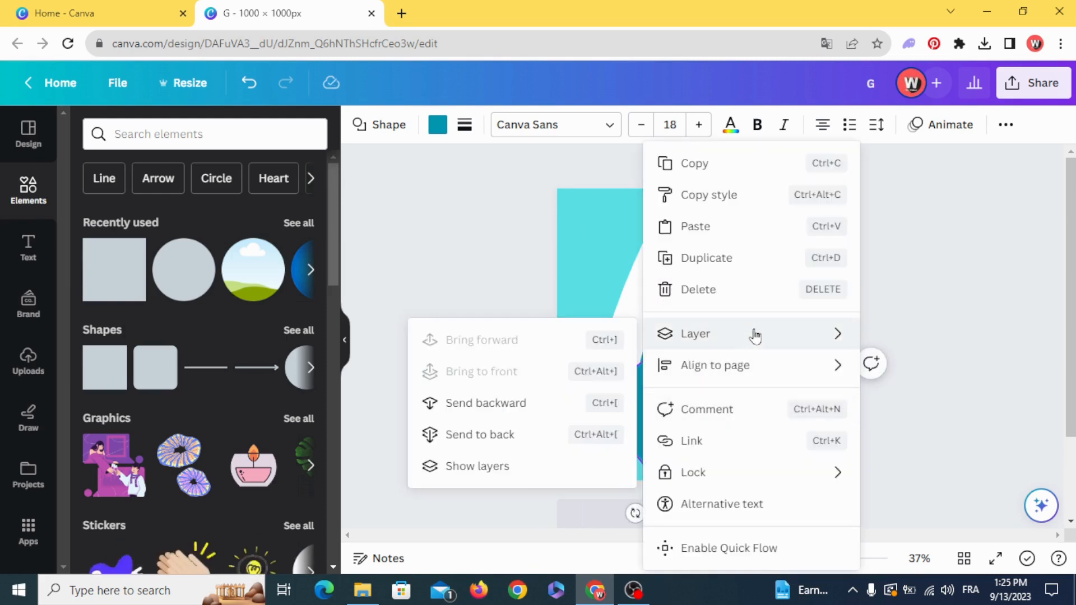
mouse_move(733, 344)
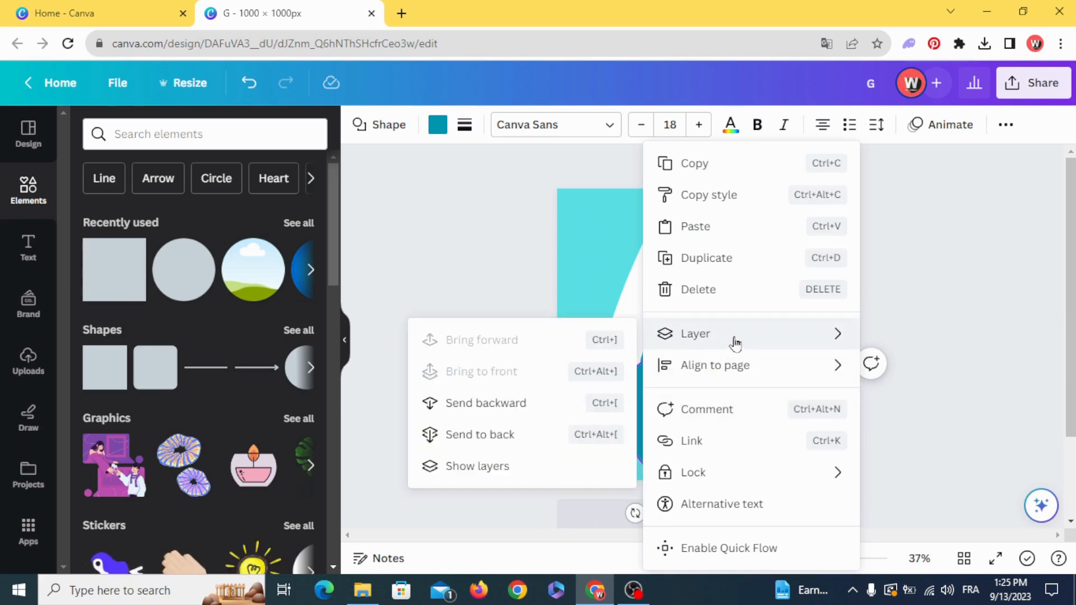
click(506, 413)
click(506, 410)
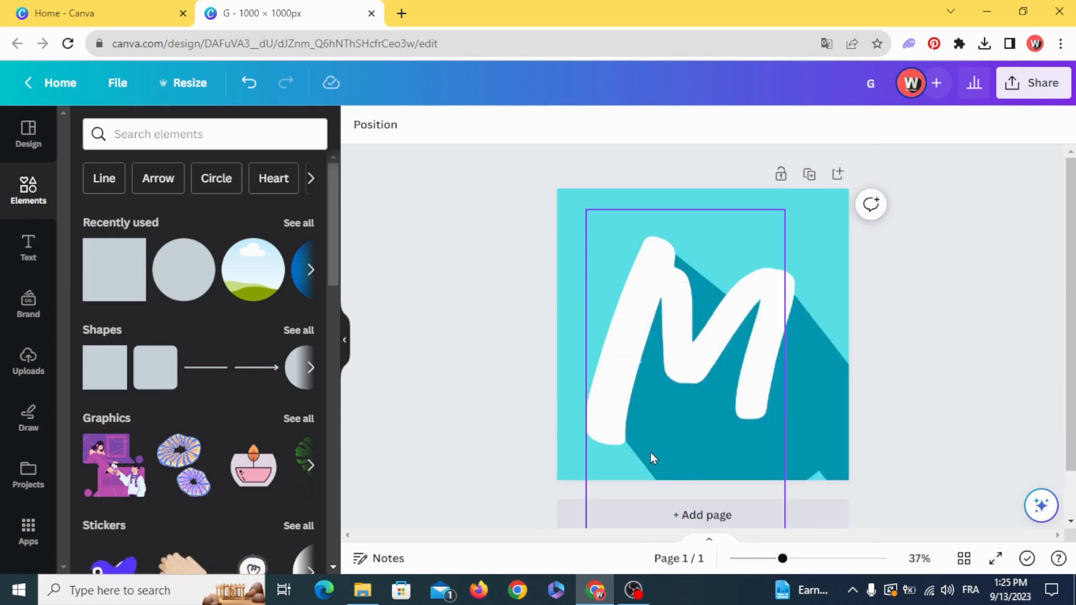
Nudge the shadow band at the M's left foot so its edge lines up with the letter.
click(687, 444)
click(688, 455)
drag(689, 455, 690, 448)
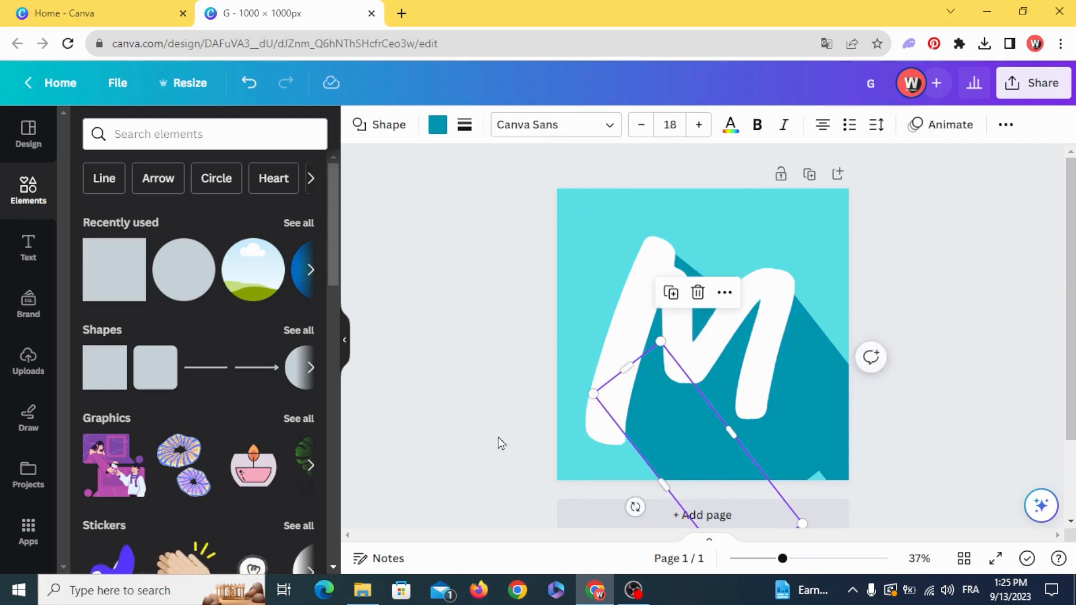
click(499, 437)
click(672, 451)
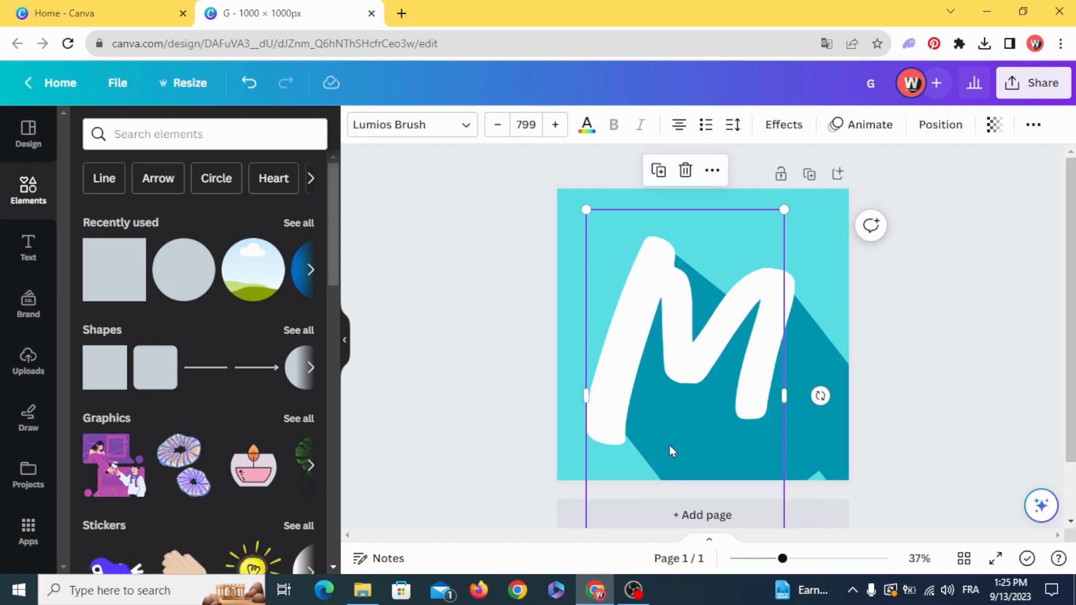
click(1025, 290)
Download the M design as a PNG at 1,000 × 1,000 px.
click(1052, 97)
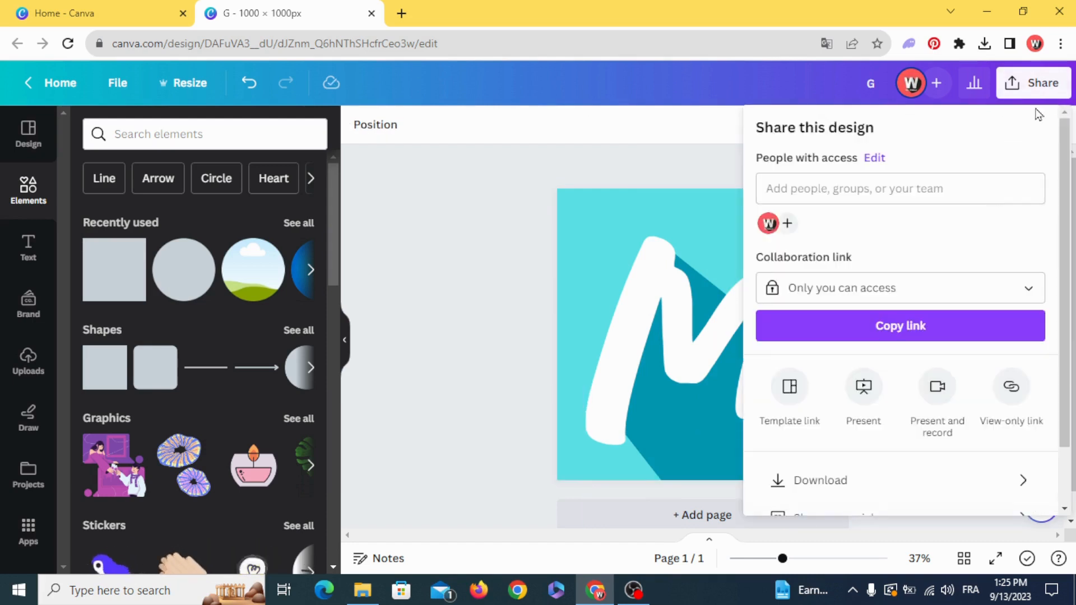
scroll(927, 442, down, 2)
click(936, 413)
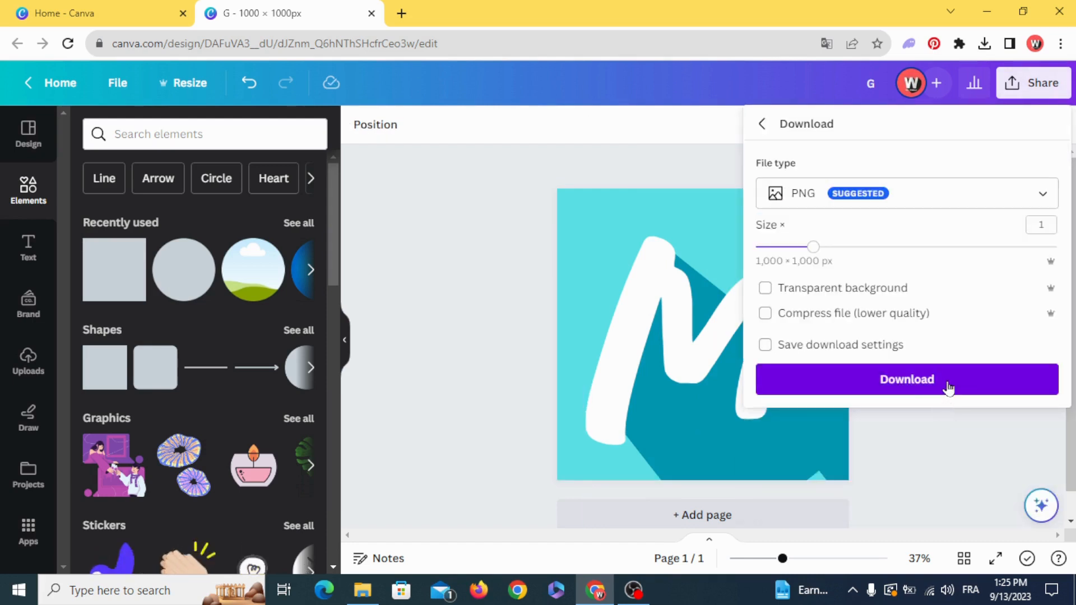
click(947, 385)
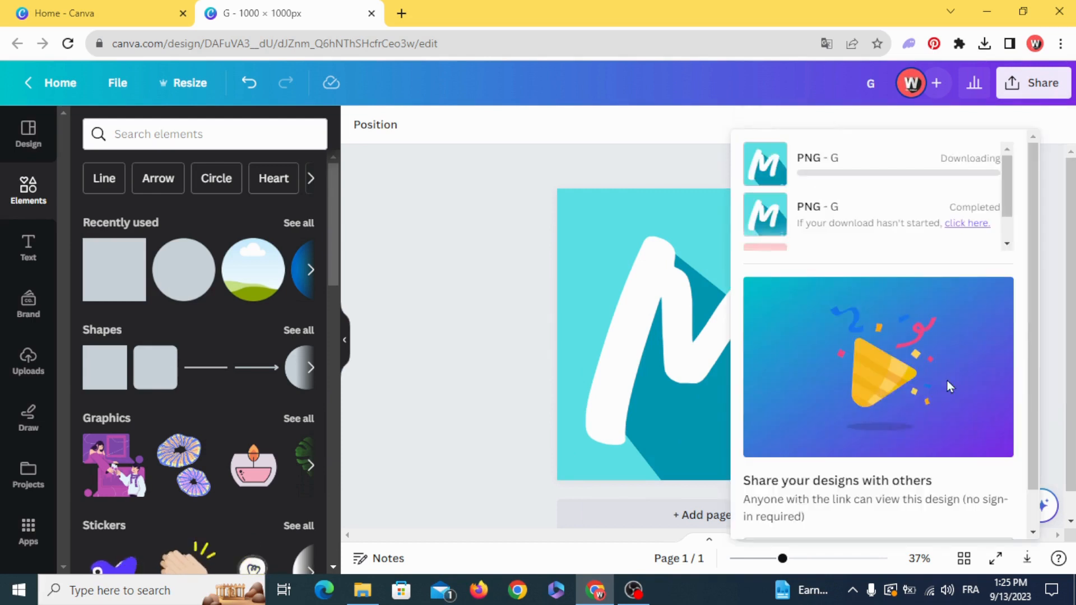
click(501, 301)
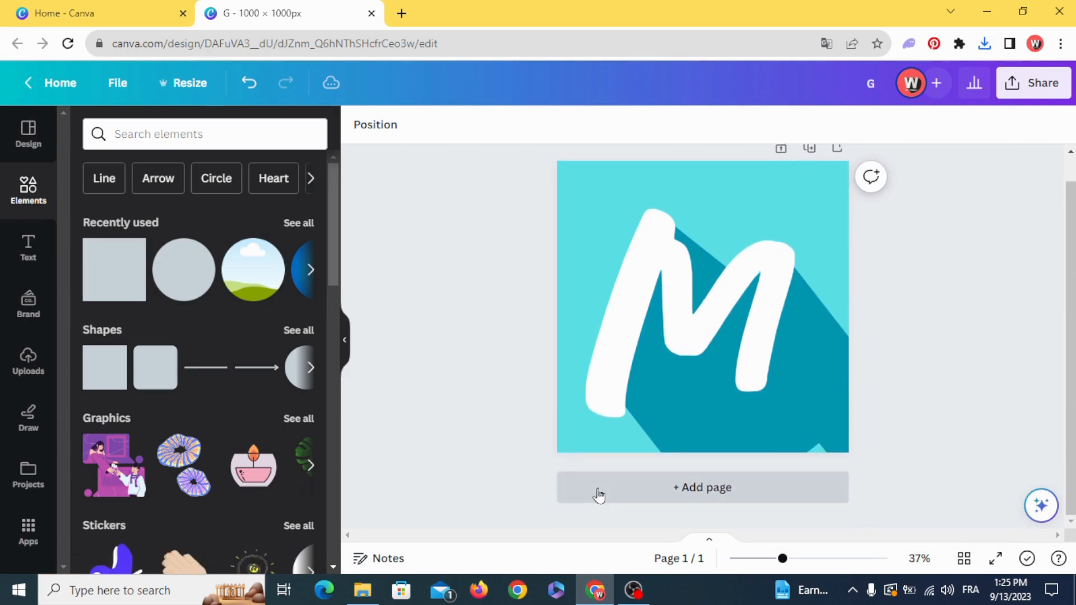
Add a second page with a white background and place an enlarged circular picture frame in its middle.
click(598, 493)
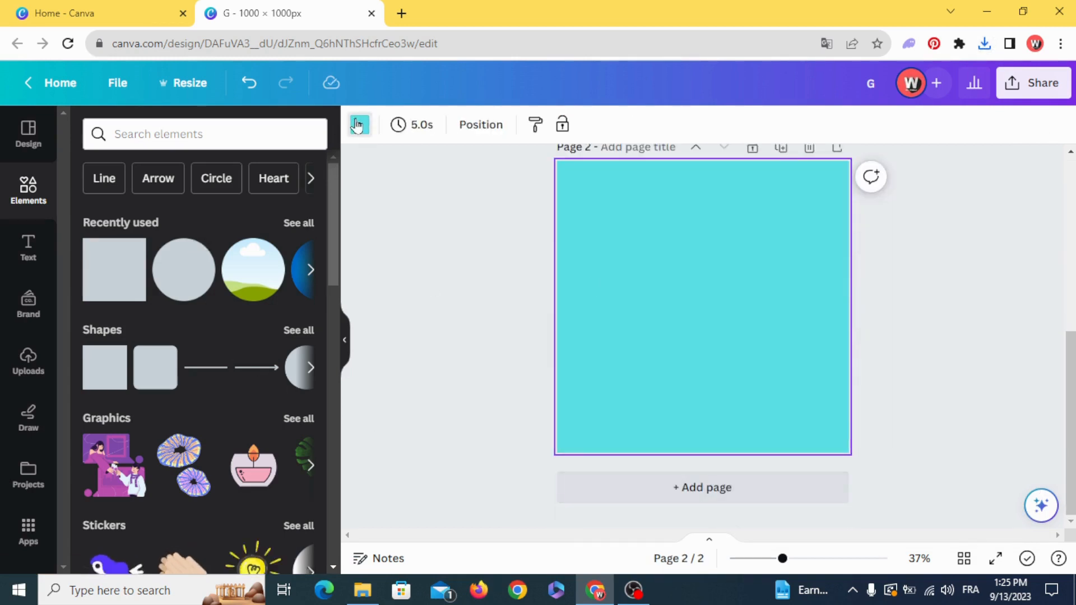
click(356, 125)
click(261, 220)
click(415, 259)
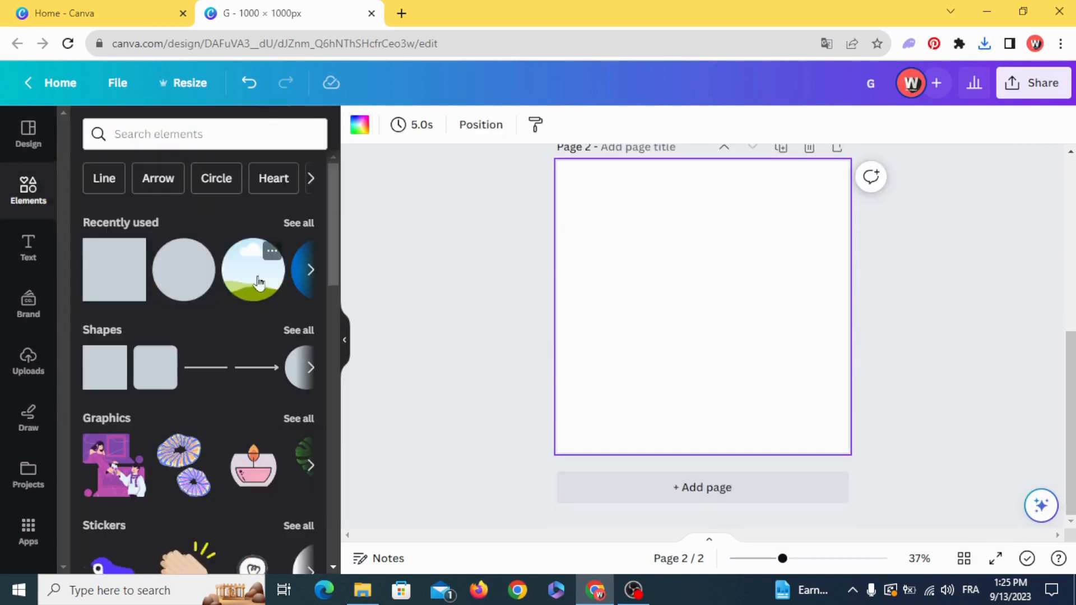
click(259, 283)
mouse_move(702, 317)
mouse_down()
mouse_move(646, 247)
mouse_move(772, 378)
mouse_move(802, 391)
mouse_move(708, 328)
mouse_up()
Upload the downloaded M logo PNG and place it inside the circular frame.
click(984, 43)
drag(919, 107, 256, 303)
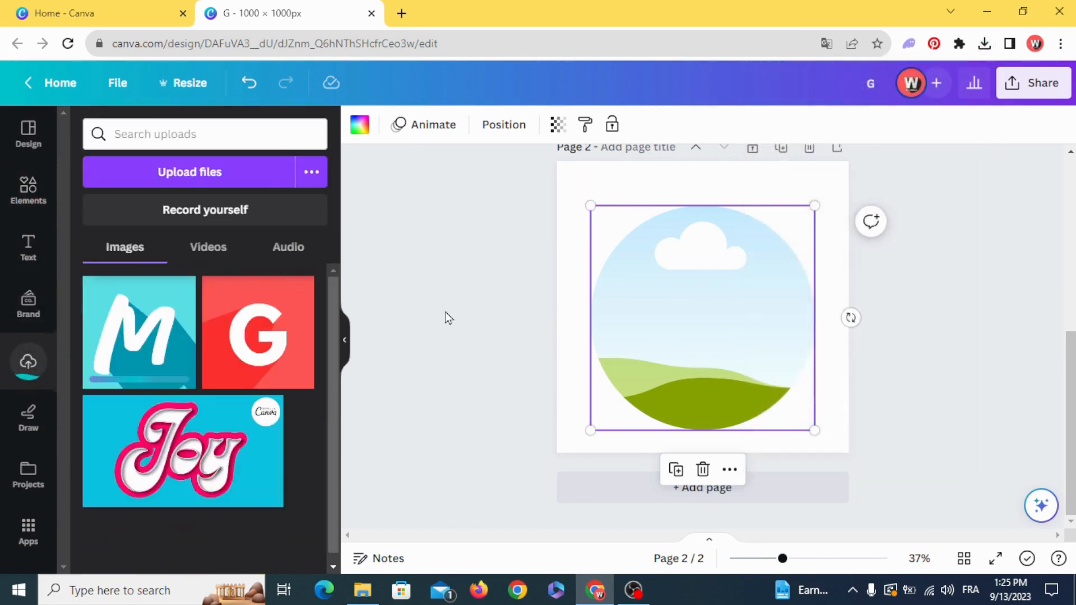
drag(140, 339, 701, 352)
Enlarge the M image inside the circular frame and shift it so the letter sits centred in the crop.
double_click(739, 370)
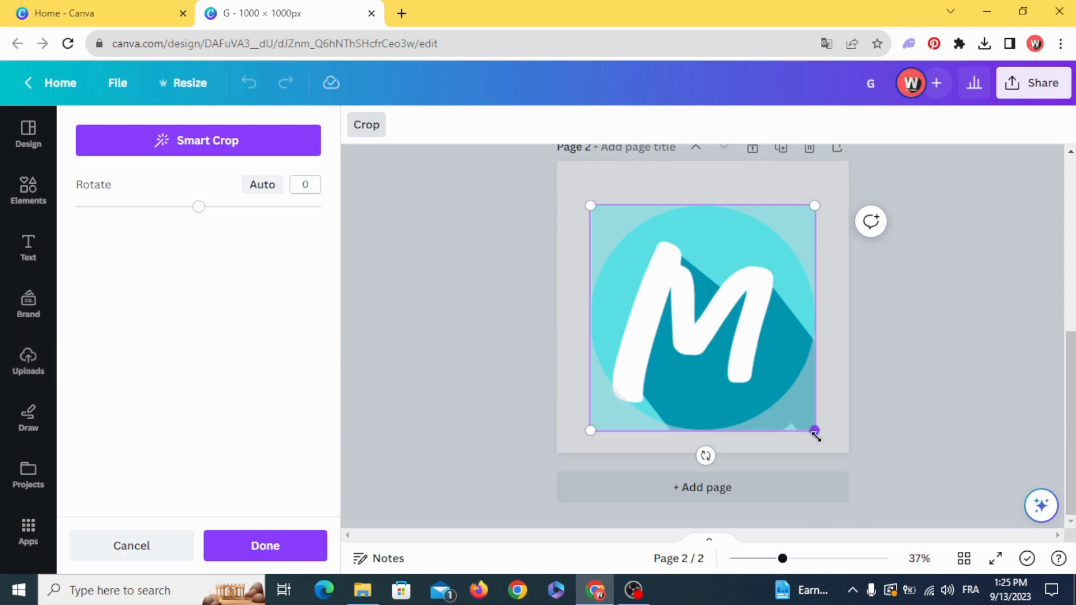
drag(814, 430, 880, 488)
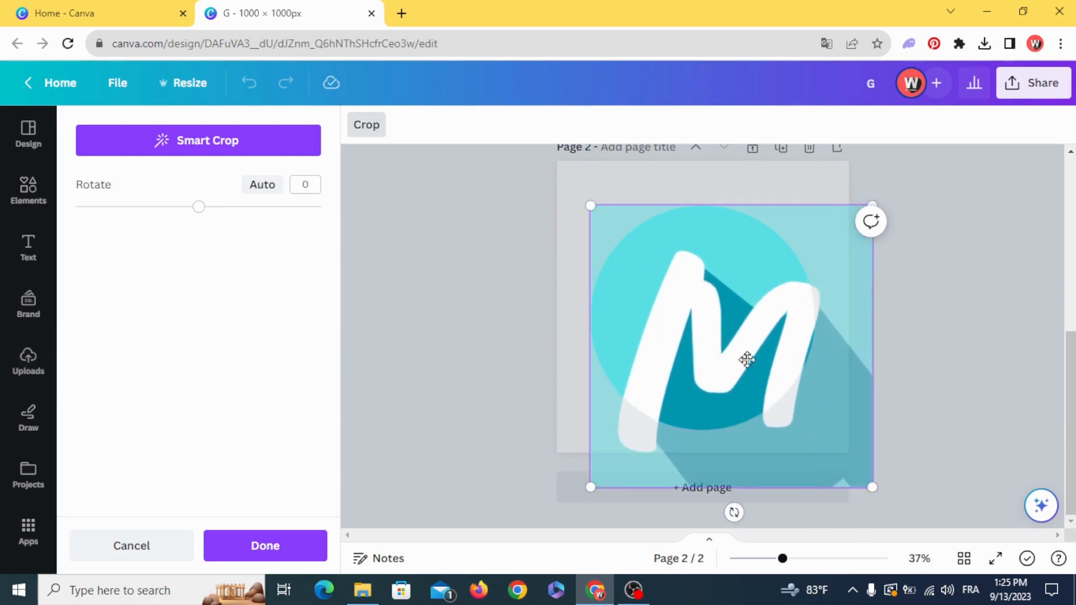
drag(744, 360, 720, 364)
click(462, 352)
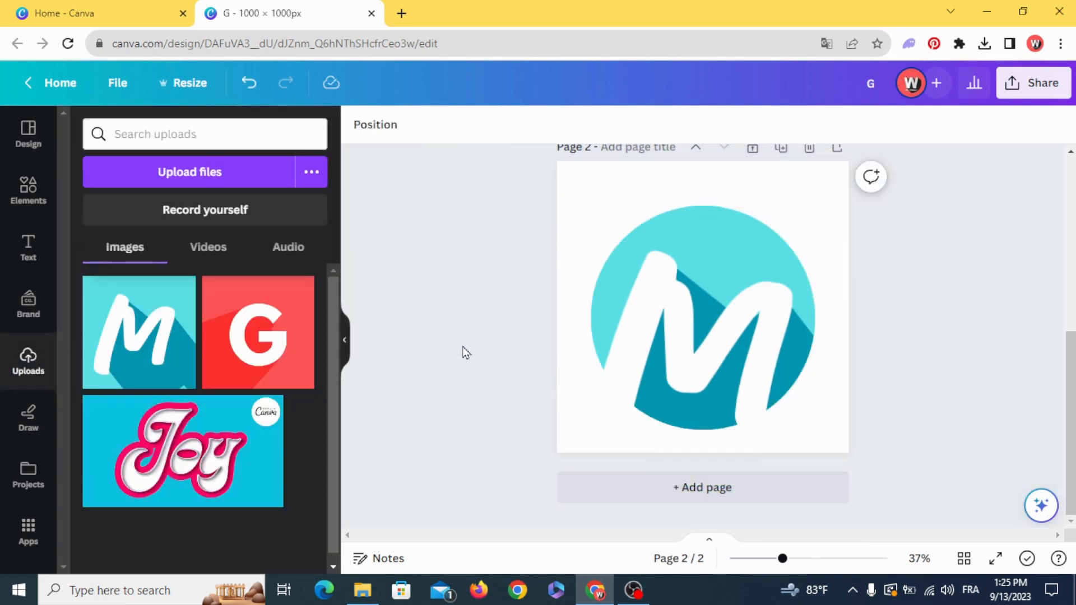
Shrink the round M logo and reposition it near the middle of the page.
click(593, 240)
drag(590, 204, 627, 241)
drag(721, 346, 703, 313)
click(425, 310)
Add a circle shape over the round M logo and enlarge it until it covers the whole logo.
click(27, 188)
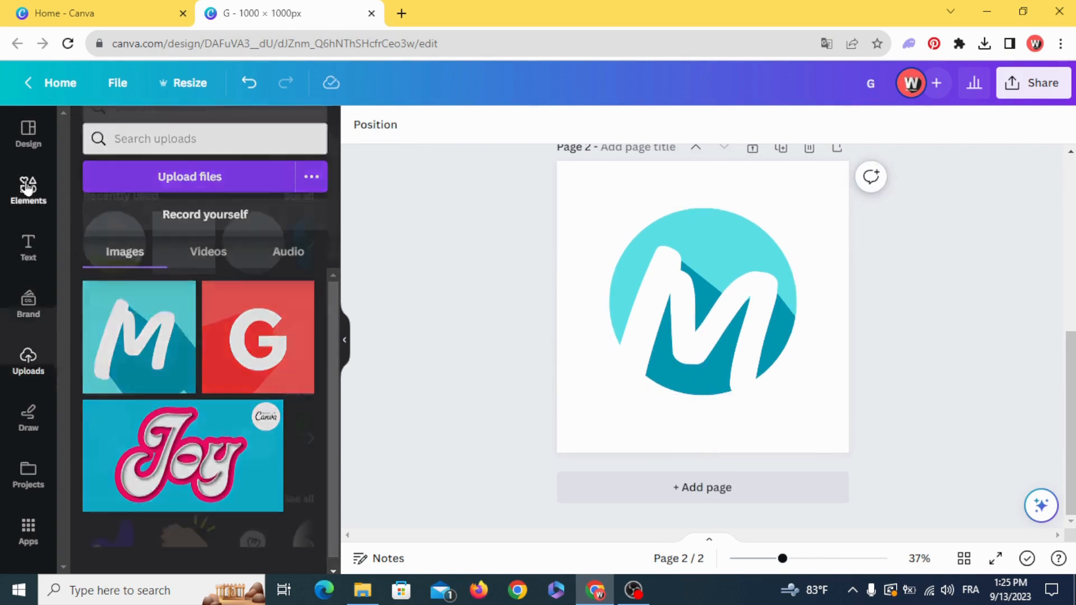
click(251, 283)
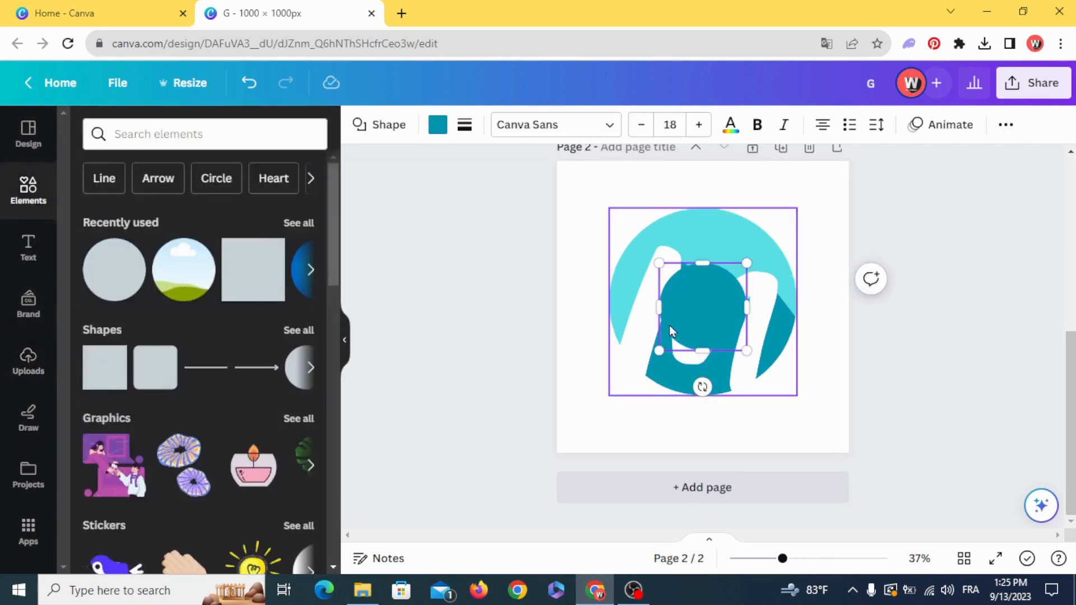
drag(712, 331, 805, 409)
Give the circle a solid border of weight 3 in the logo's dark teal and remove its fill colour.
click(464, 126)
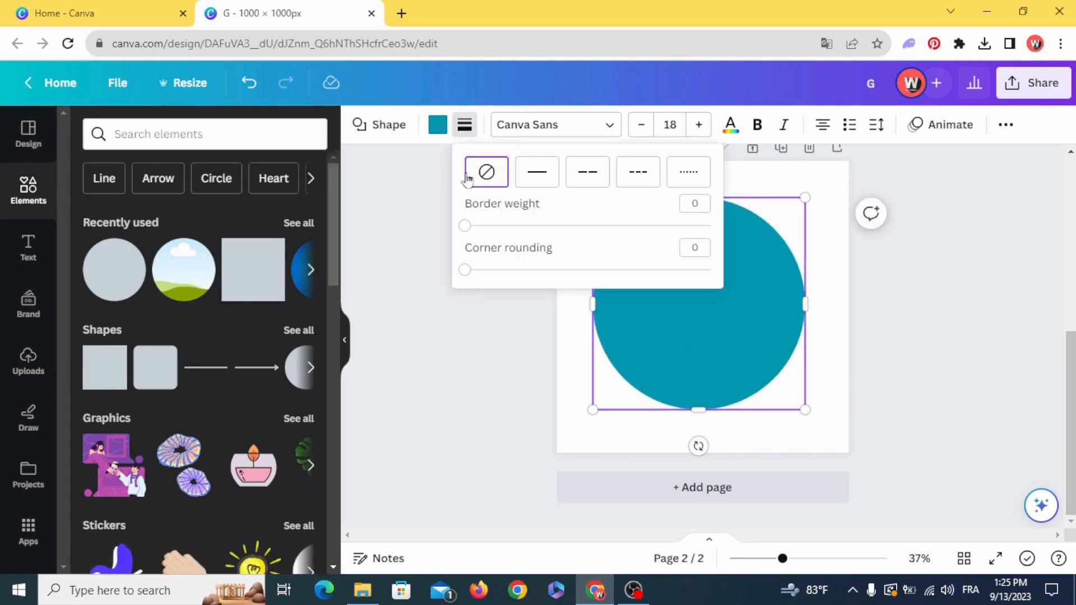
drag(465, 227, 472, 226)
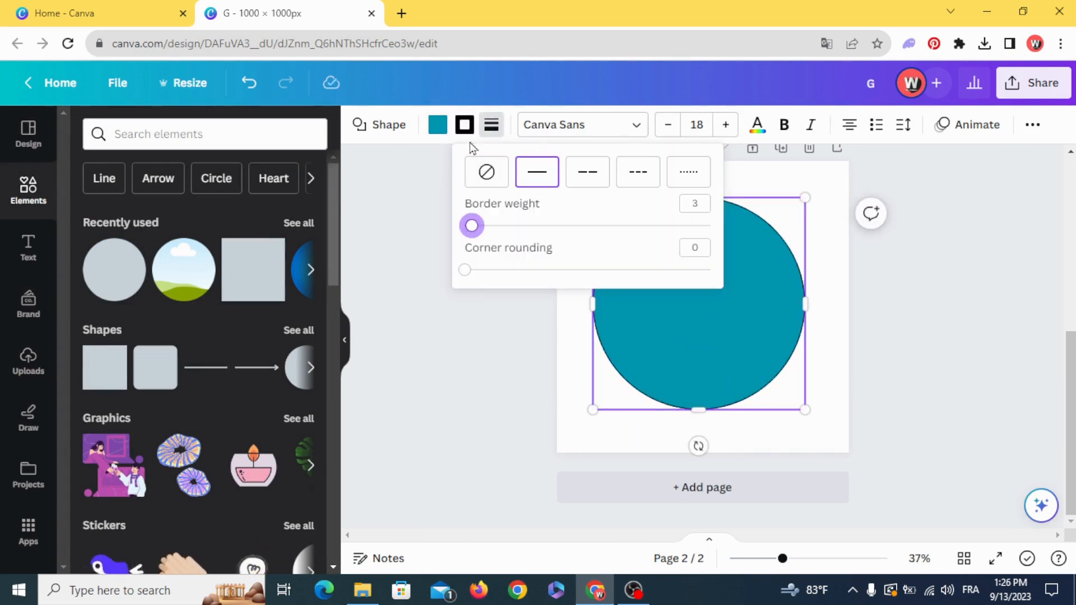
click(464, 124)
click(177, 220)
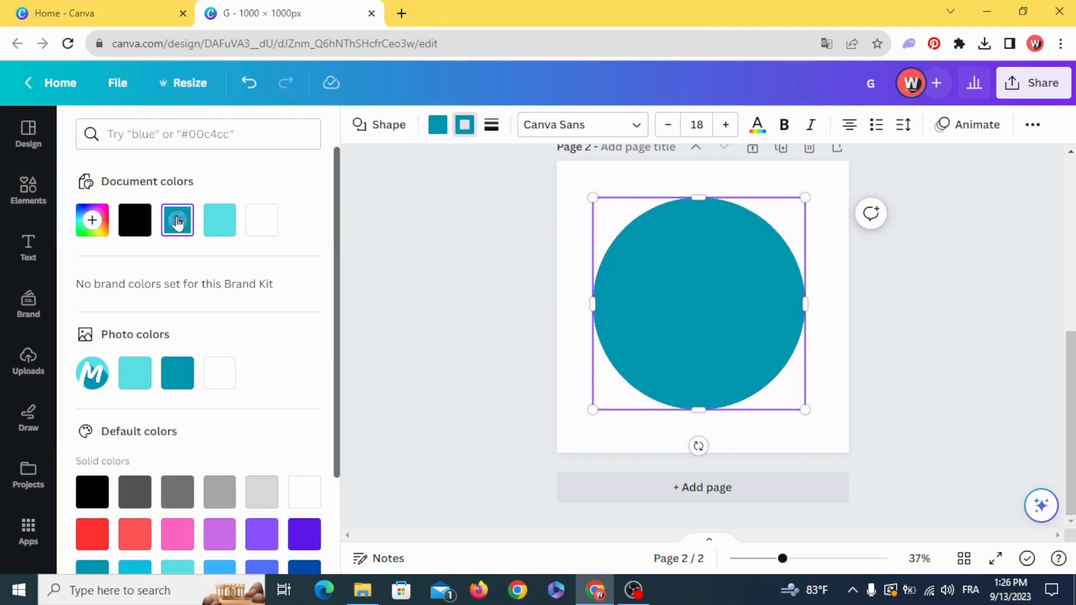
click(438, 128)
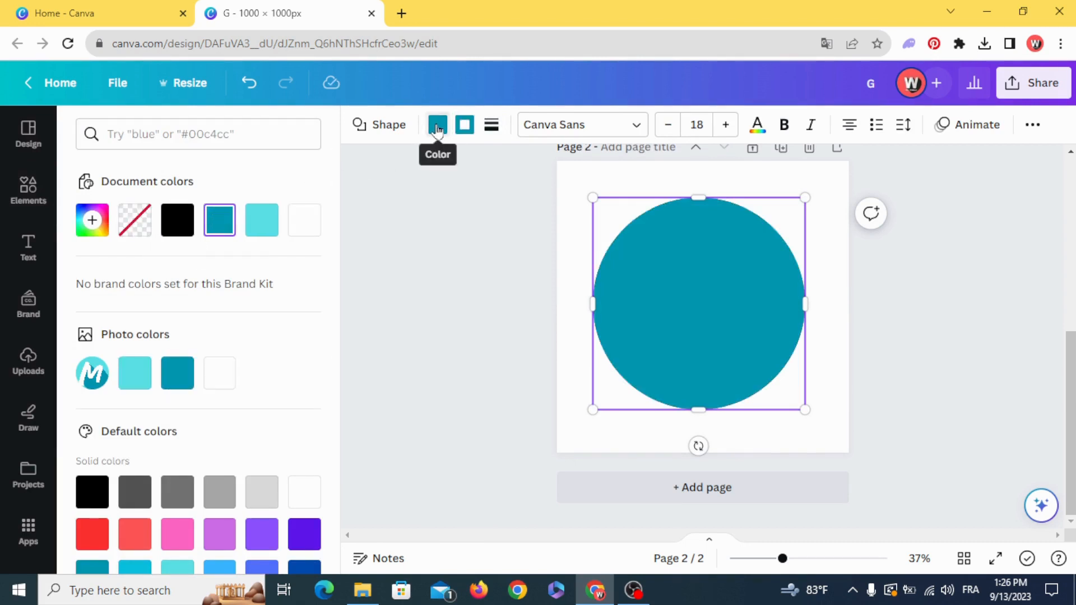
click(135, 220)
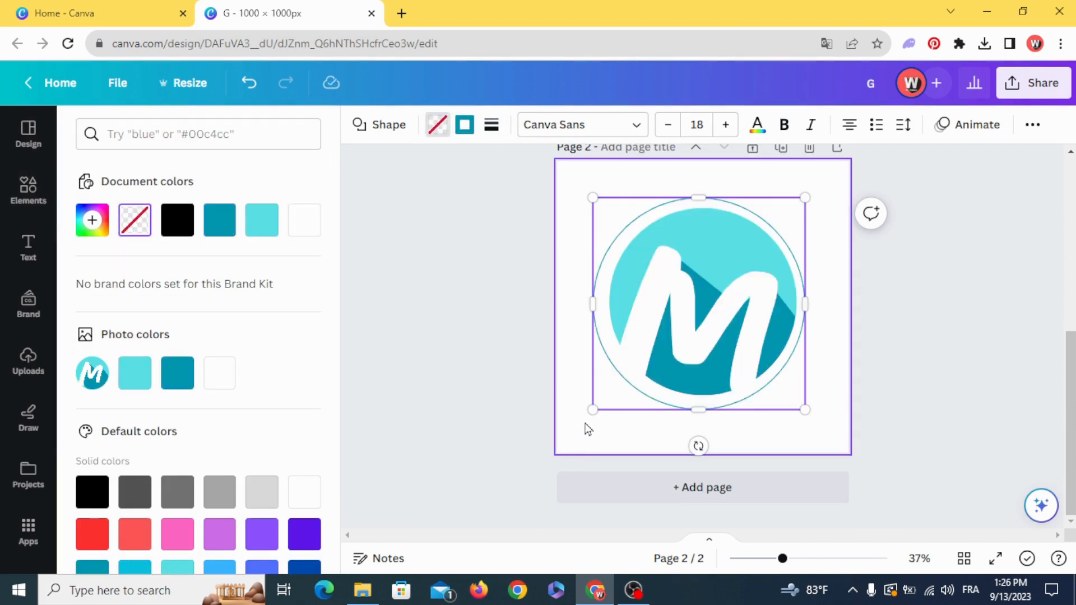
Shrink the ring to about 678 px and, with it moved aside, align the round M logo to the page's vertical middle.
drag(594, 410, 607, 396)
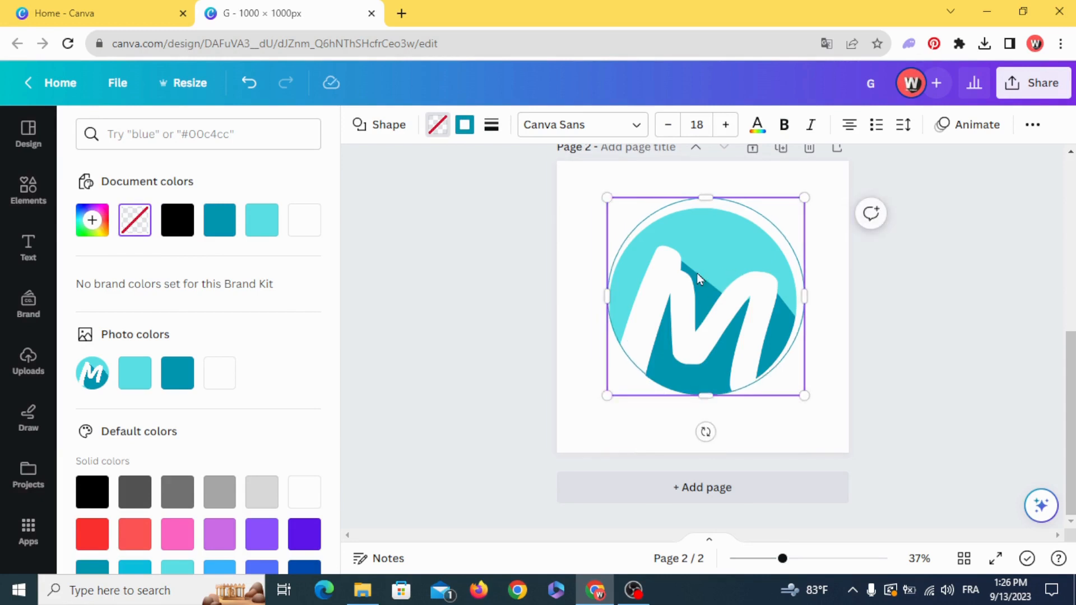
drag(697, 278, 782, 288)
click(654, 282)
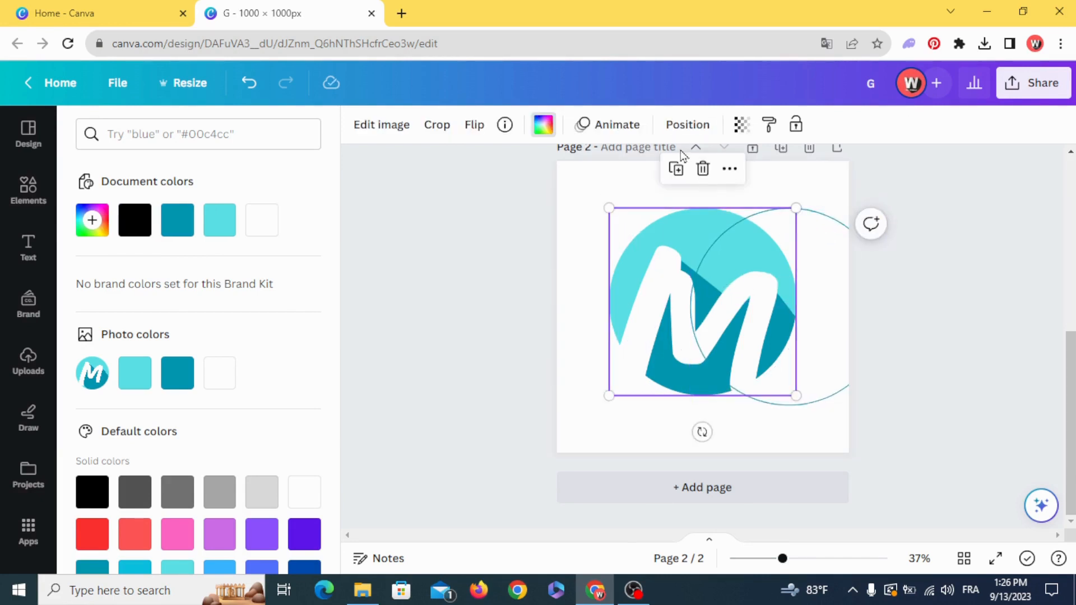
click(681, 126)
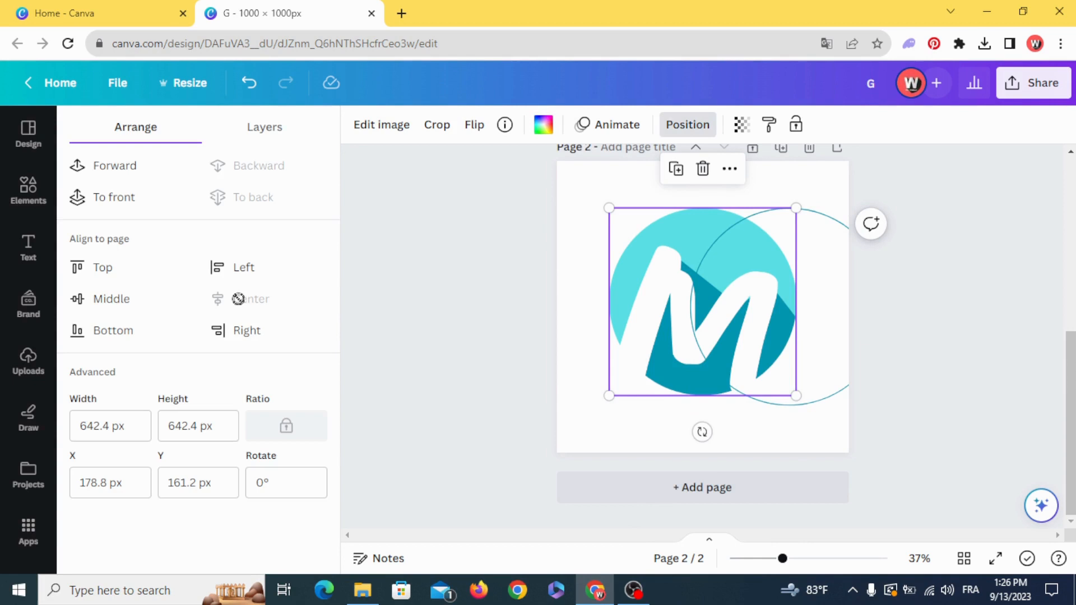
click(112, 297)
Align the thin teal ring to the horizontal centre of the page so it surrounds the round M logo.
click(814, 297)
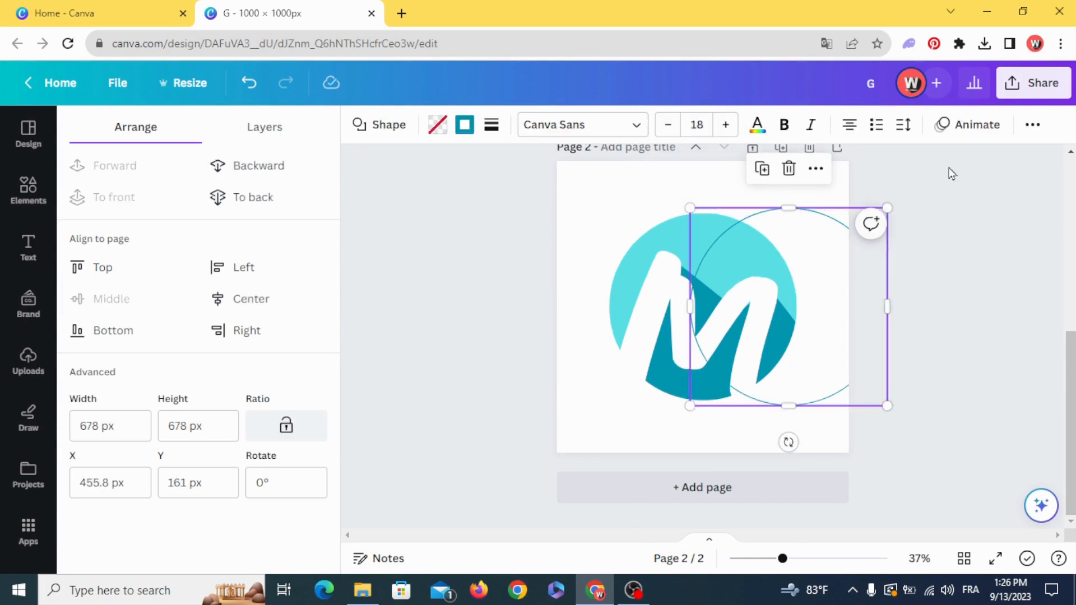
click(1033, 127)
click(916, 163)
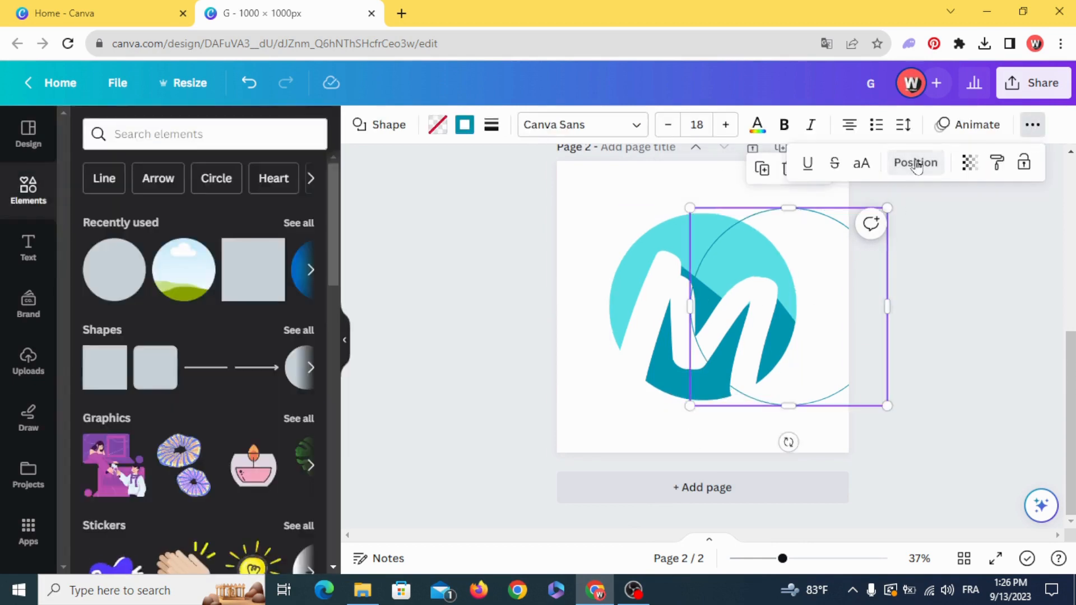
click(916, 163)
click(251, 299)
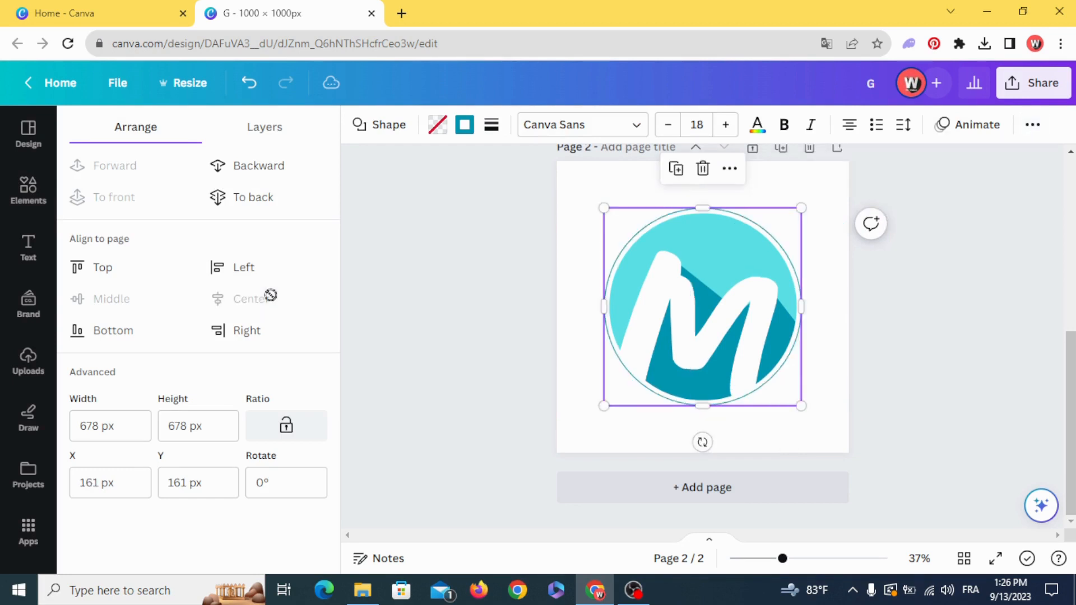
click(511, 323)
Download only page 2, with the ringed M logo, as a PNG at 1,000 × 1,000 px.
scroll(1040, 361, up, 3)
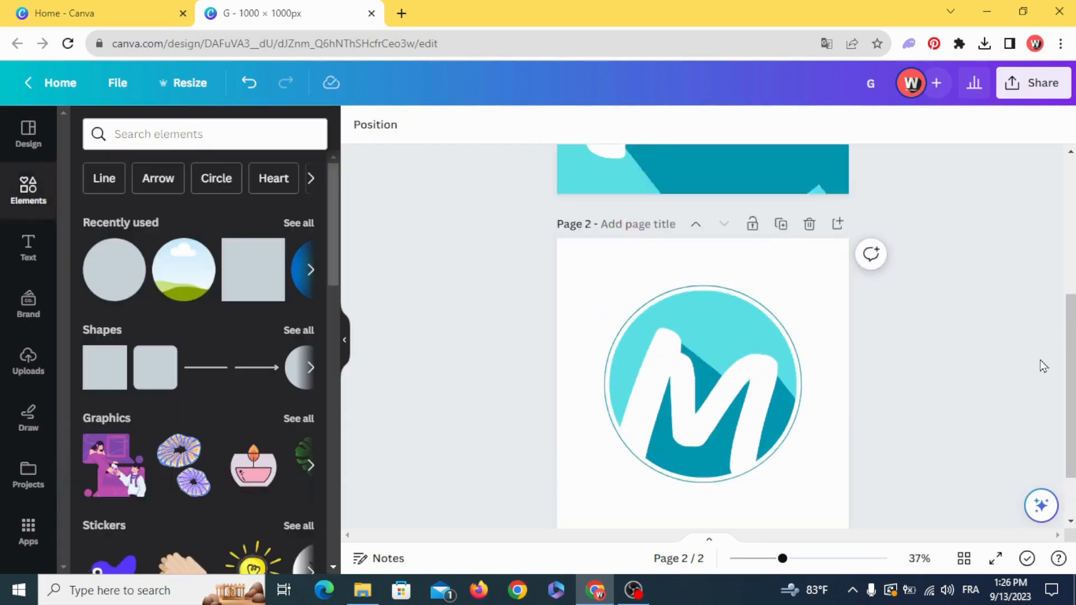
scroll(1042, 369, down, 3)
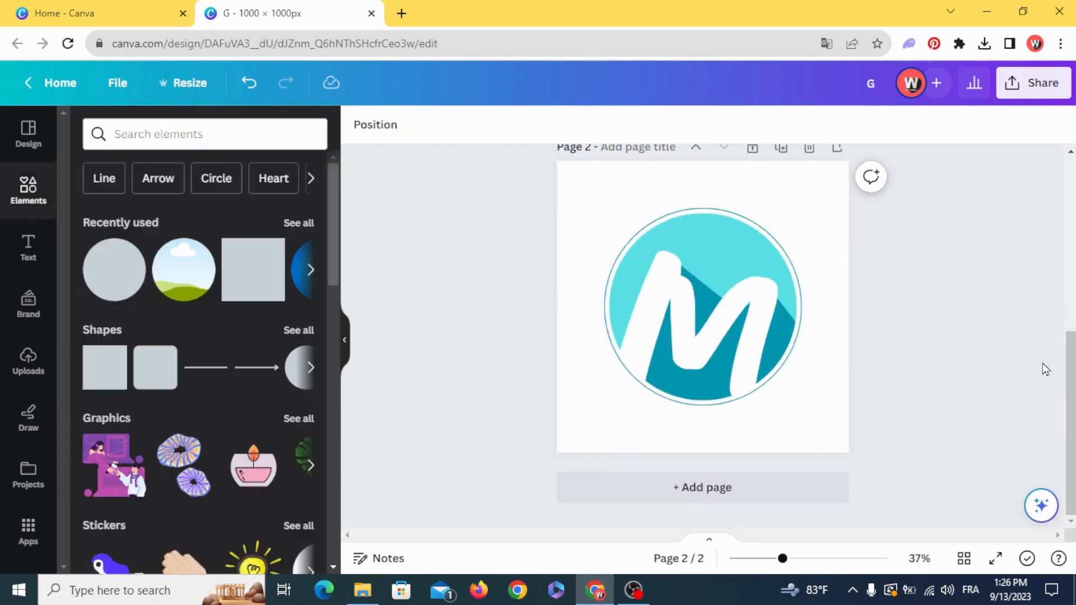
click(1044, 97)
scroll(953, 337, down, 3)
click(949, 415)
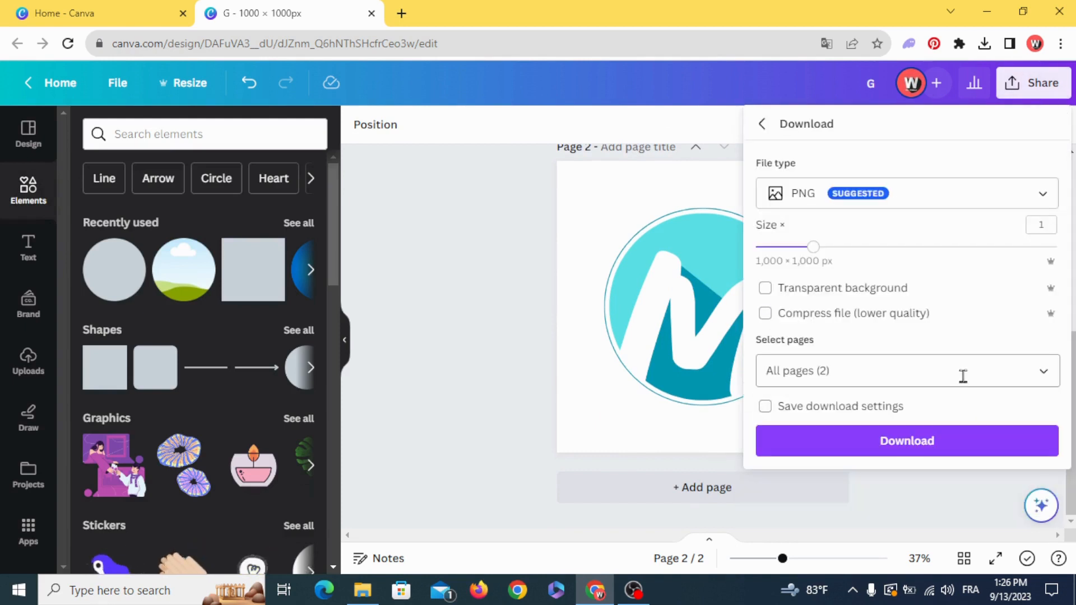
click(963, 376)
click(1029, 167)
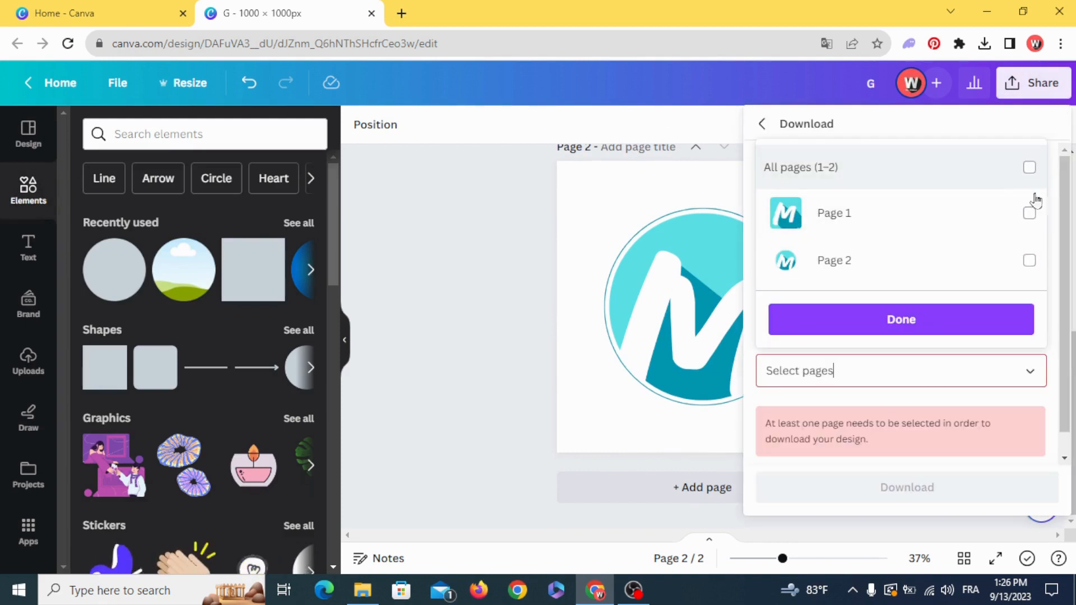
click(1029, 261)
click(955, 324)
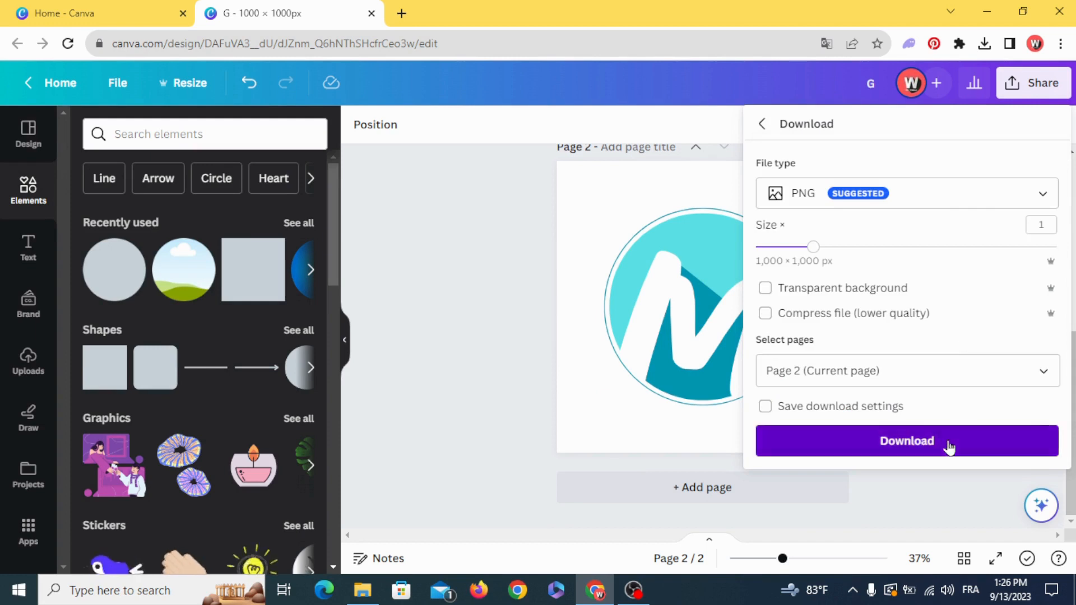
click(949, 442)
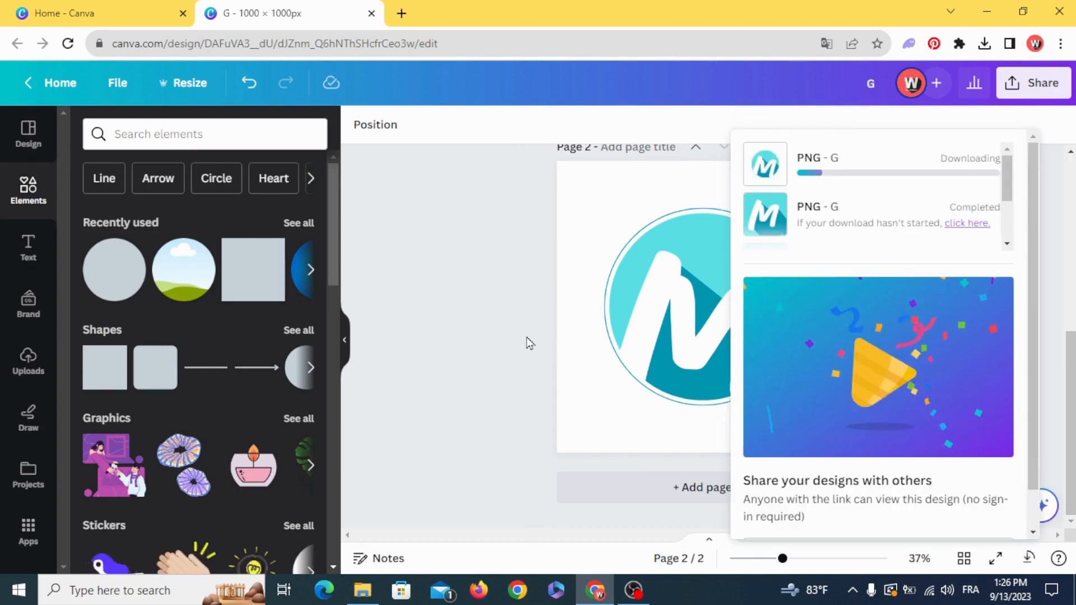